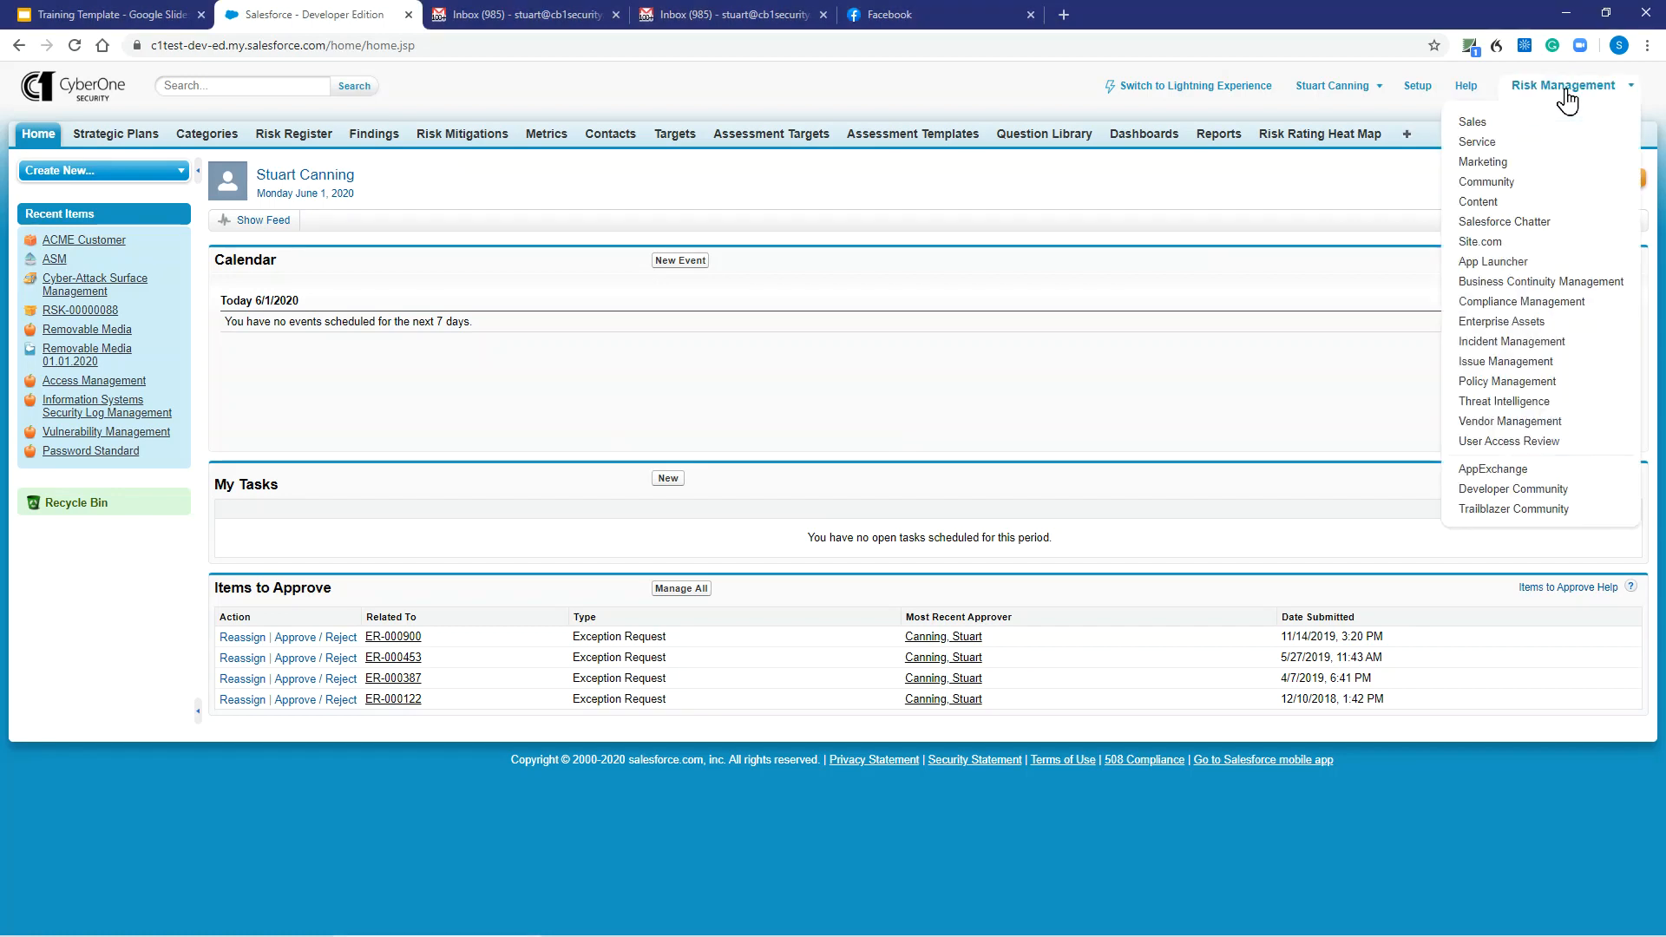
Close the app list and dismiss the stray browser context menu to reveal the home page.
{"action": "left_click", "coordinate": [1566, 101]}
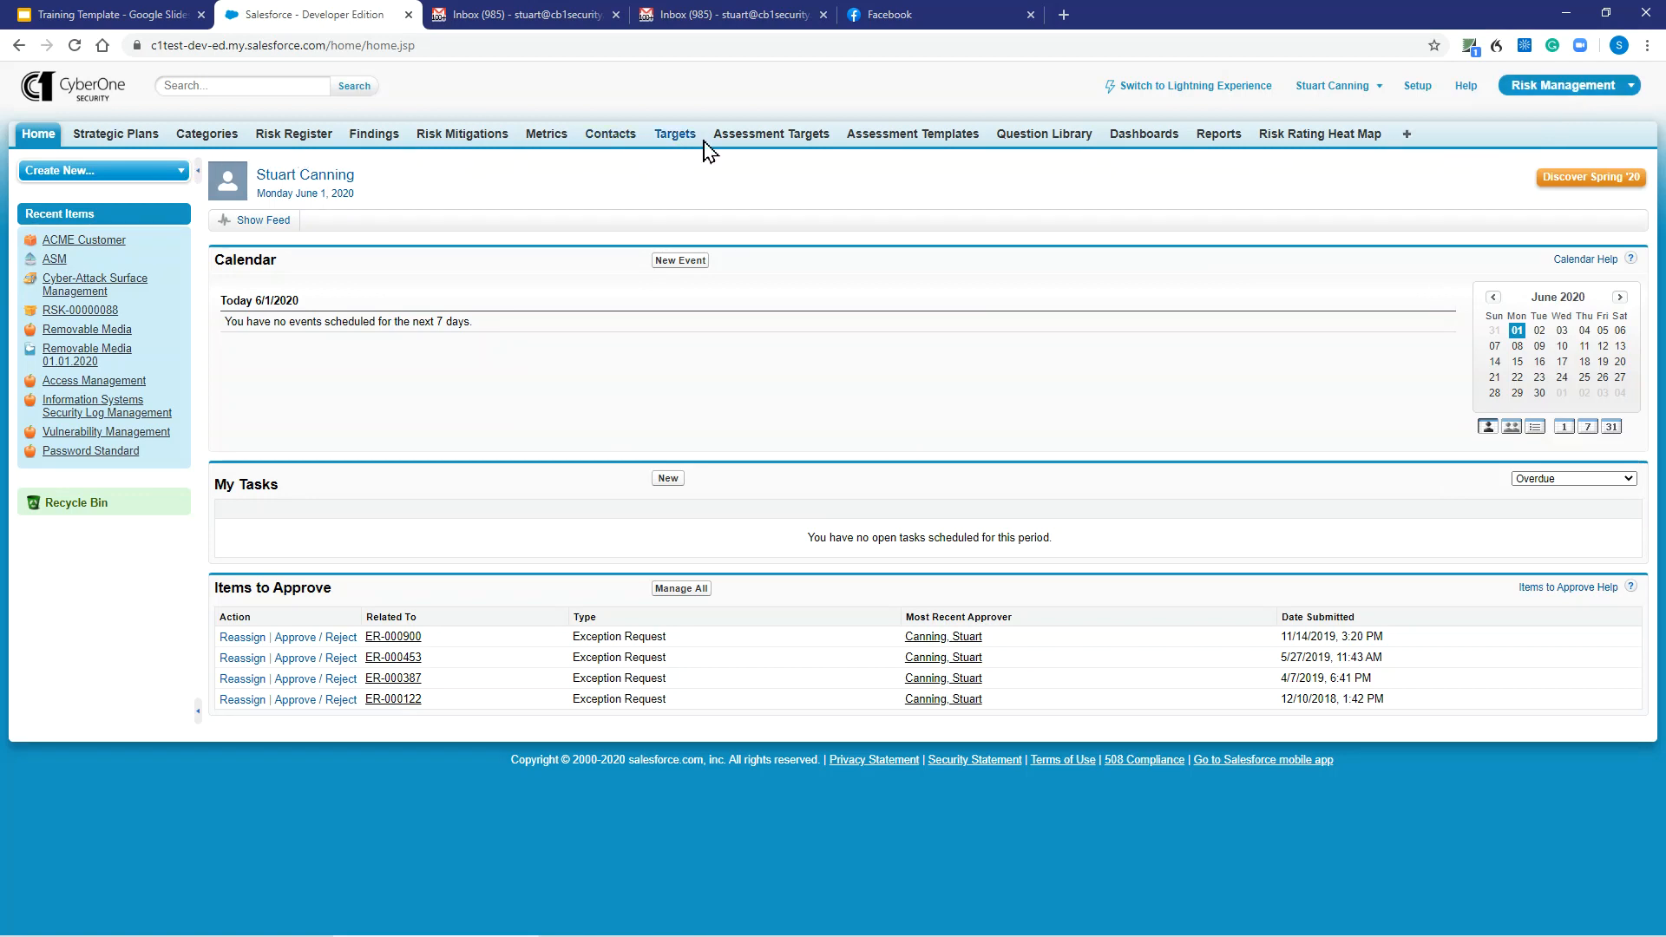
{"action": "right_click", "coordinate": [1364, 139]}
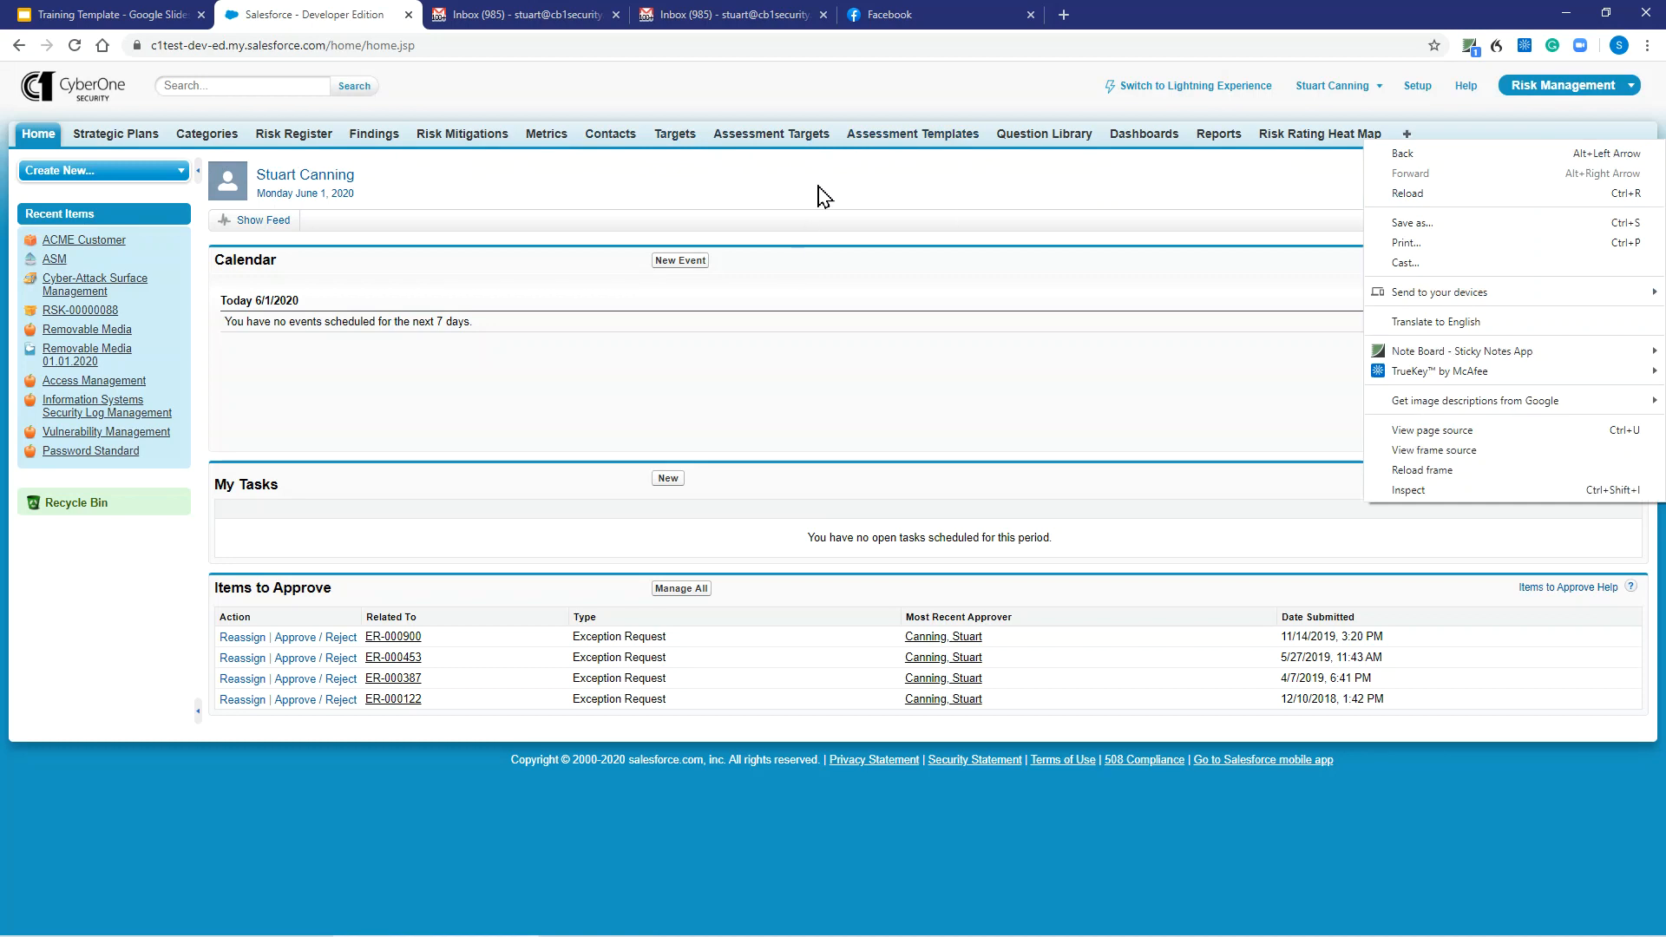
{"action": "left_click", "coordinate": [855, 97]}
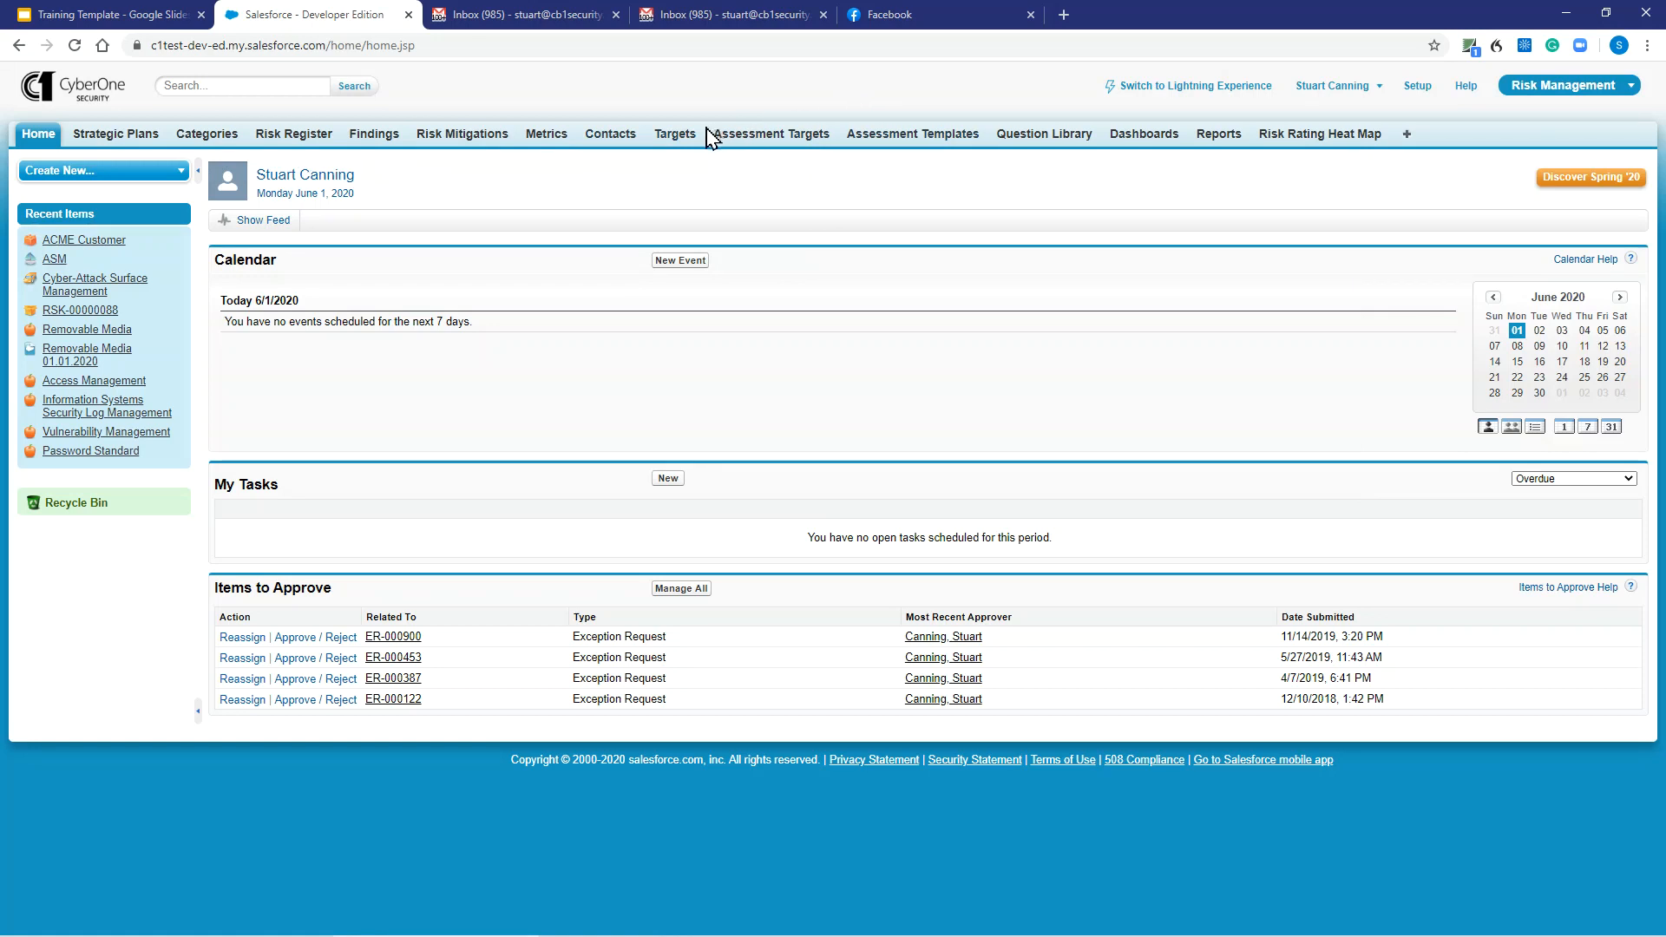
From the Targets list, open ACME Customer and save its Asset Type as Customer.
{"action": "left_click", "coordinate": [675, 139]}
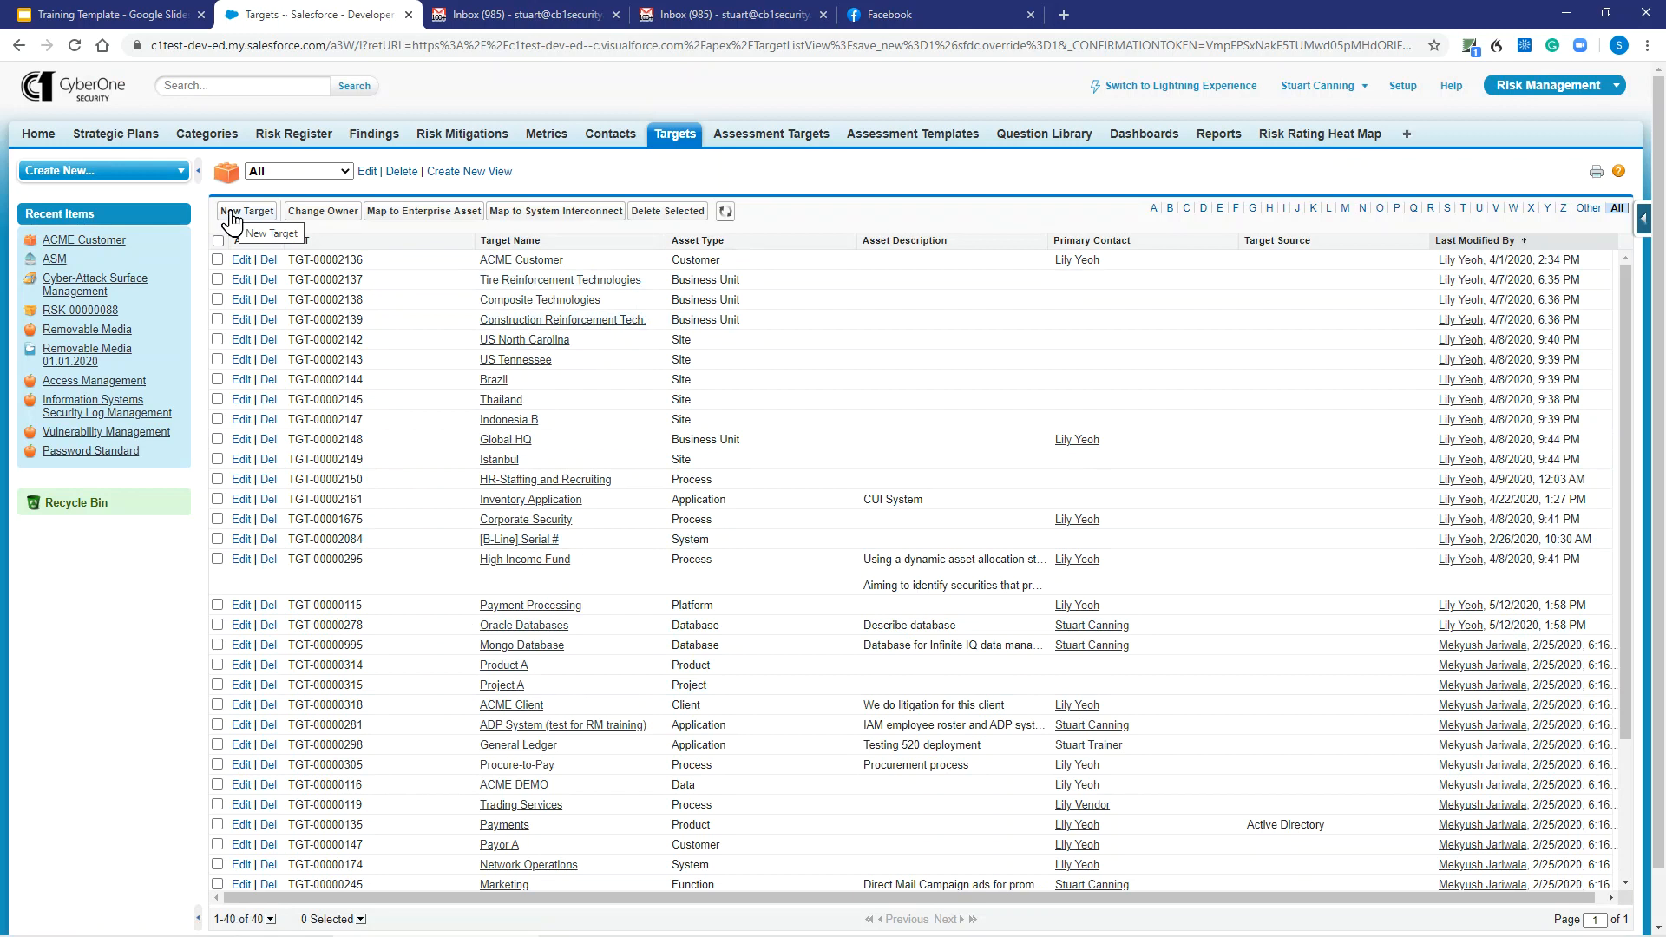
{"action": "left_click", "coordinate": [505, 265]}
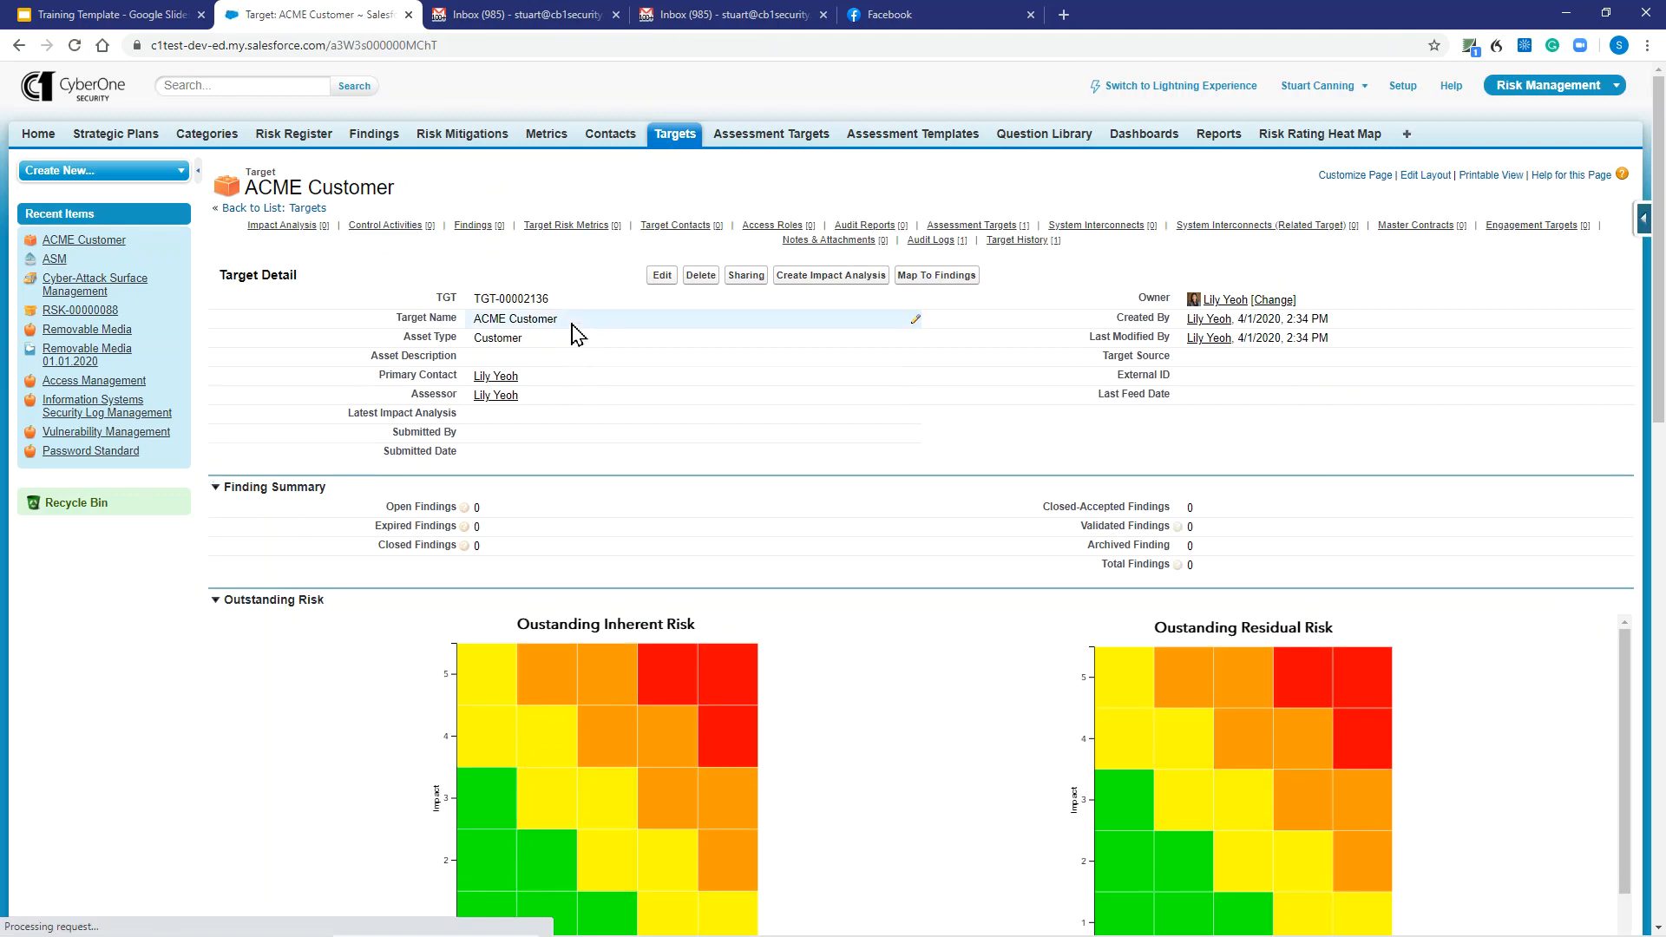
{"action": "double_click", "coordinate": [577, 328]}
{"action": "left_click", "coordinate": [579, 343]}
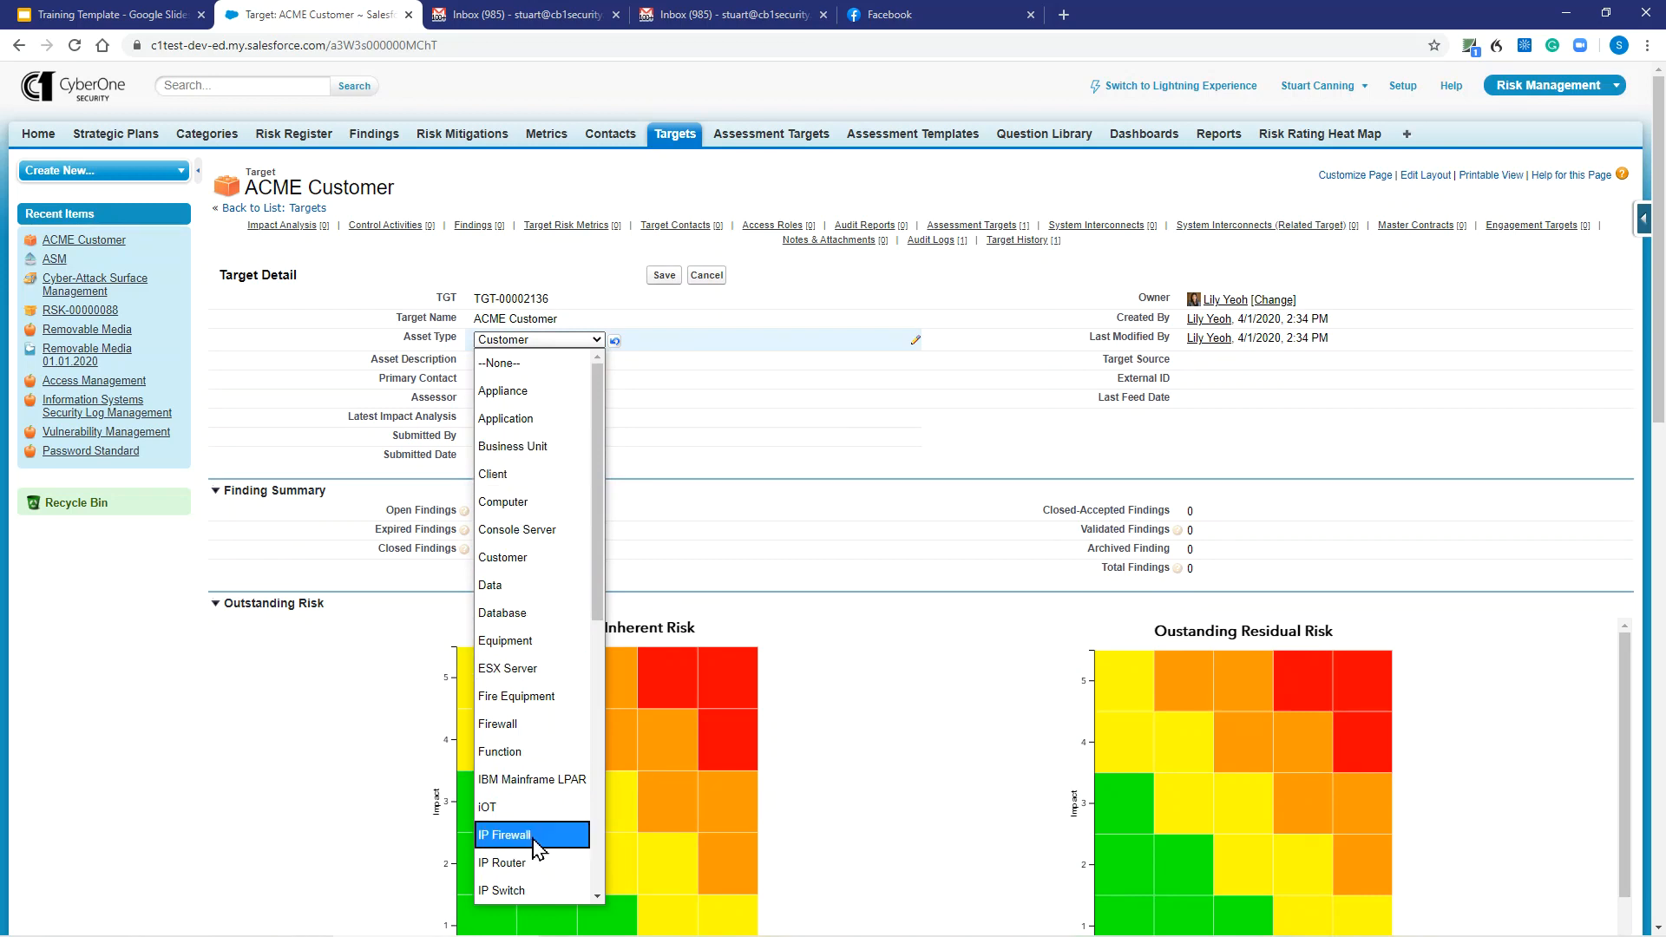
{"action": "left_click", "coordinate": [732, 390]}
{"action": "left_click", "coordinate": [664, 280]}
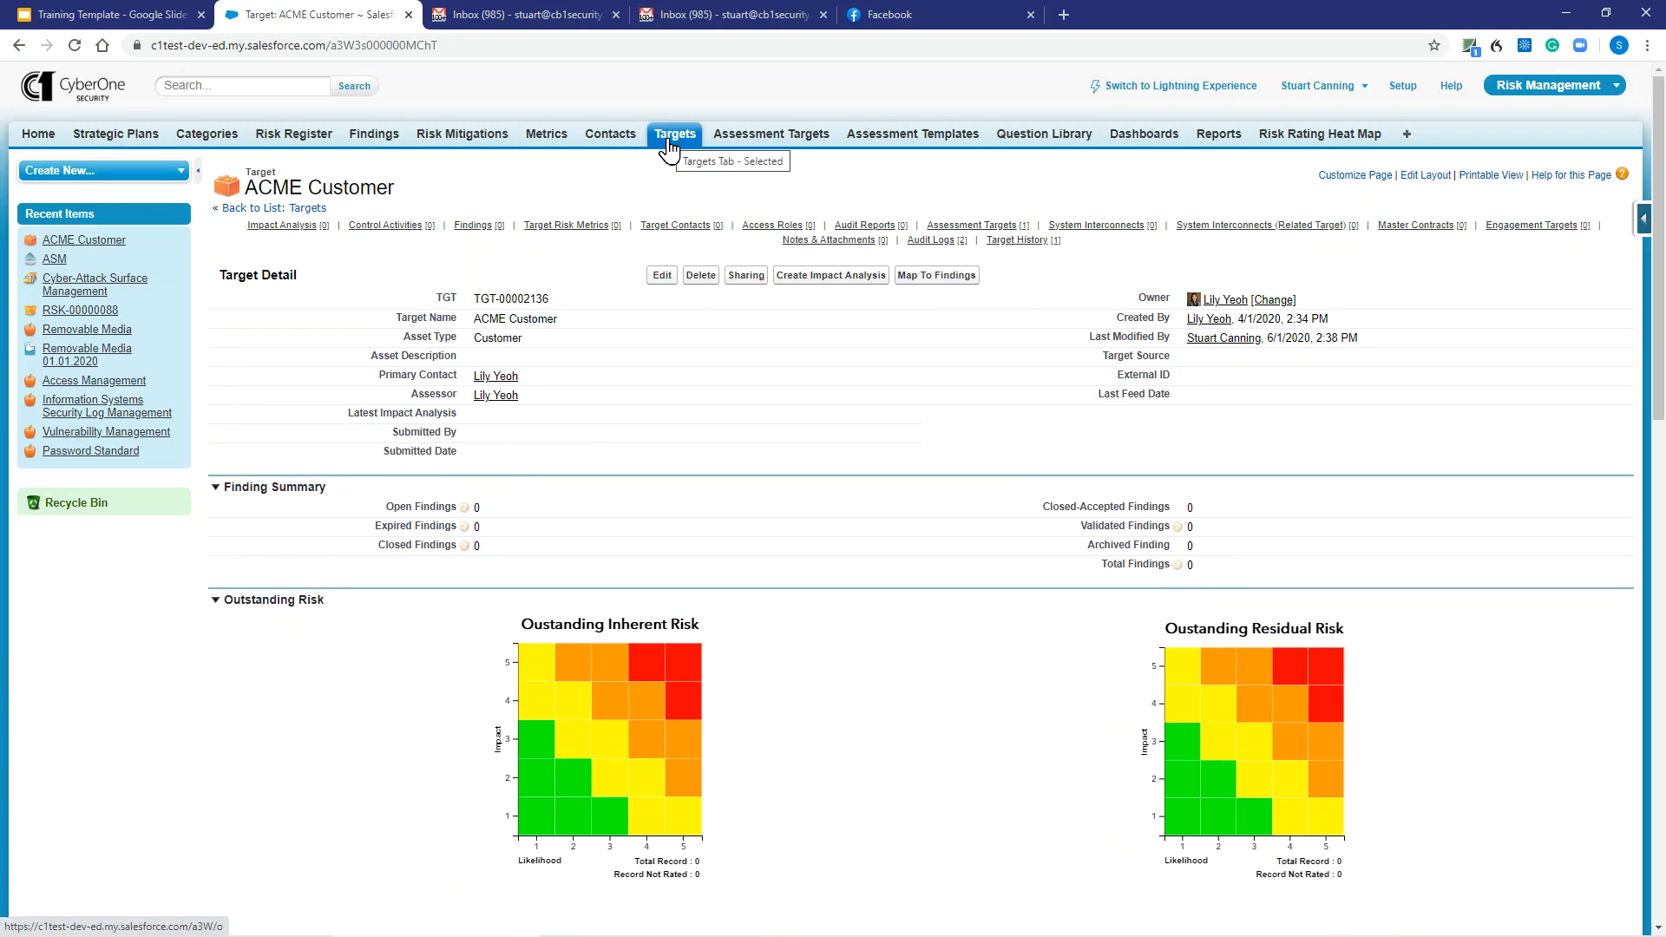
Review the Assessment Templates list, then show the Question Library's 567 questions.
{"action": "left_click", "coordinate": [907, 148]}
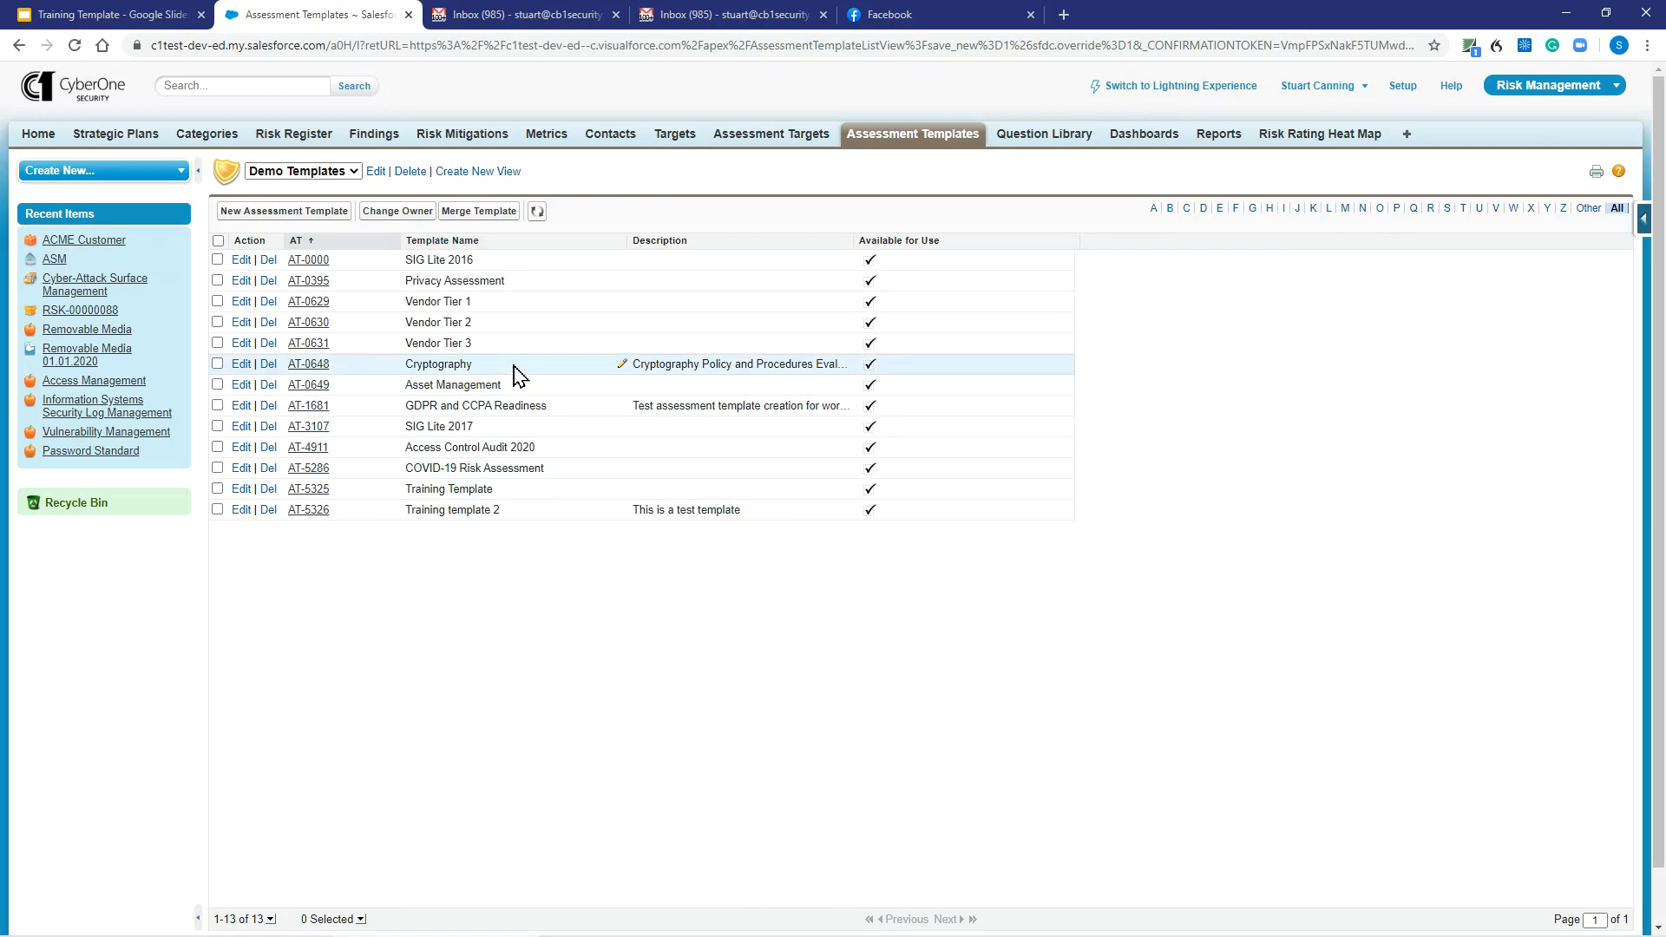
{"action": "left_click", "coordinate": [1033, 143]}
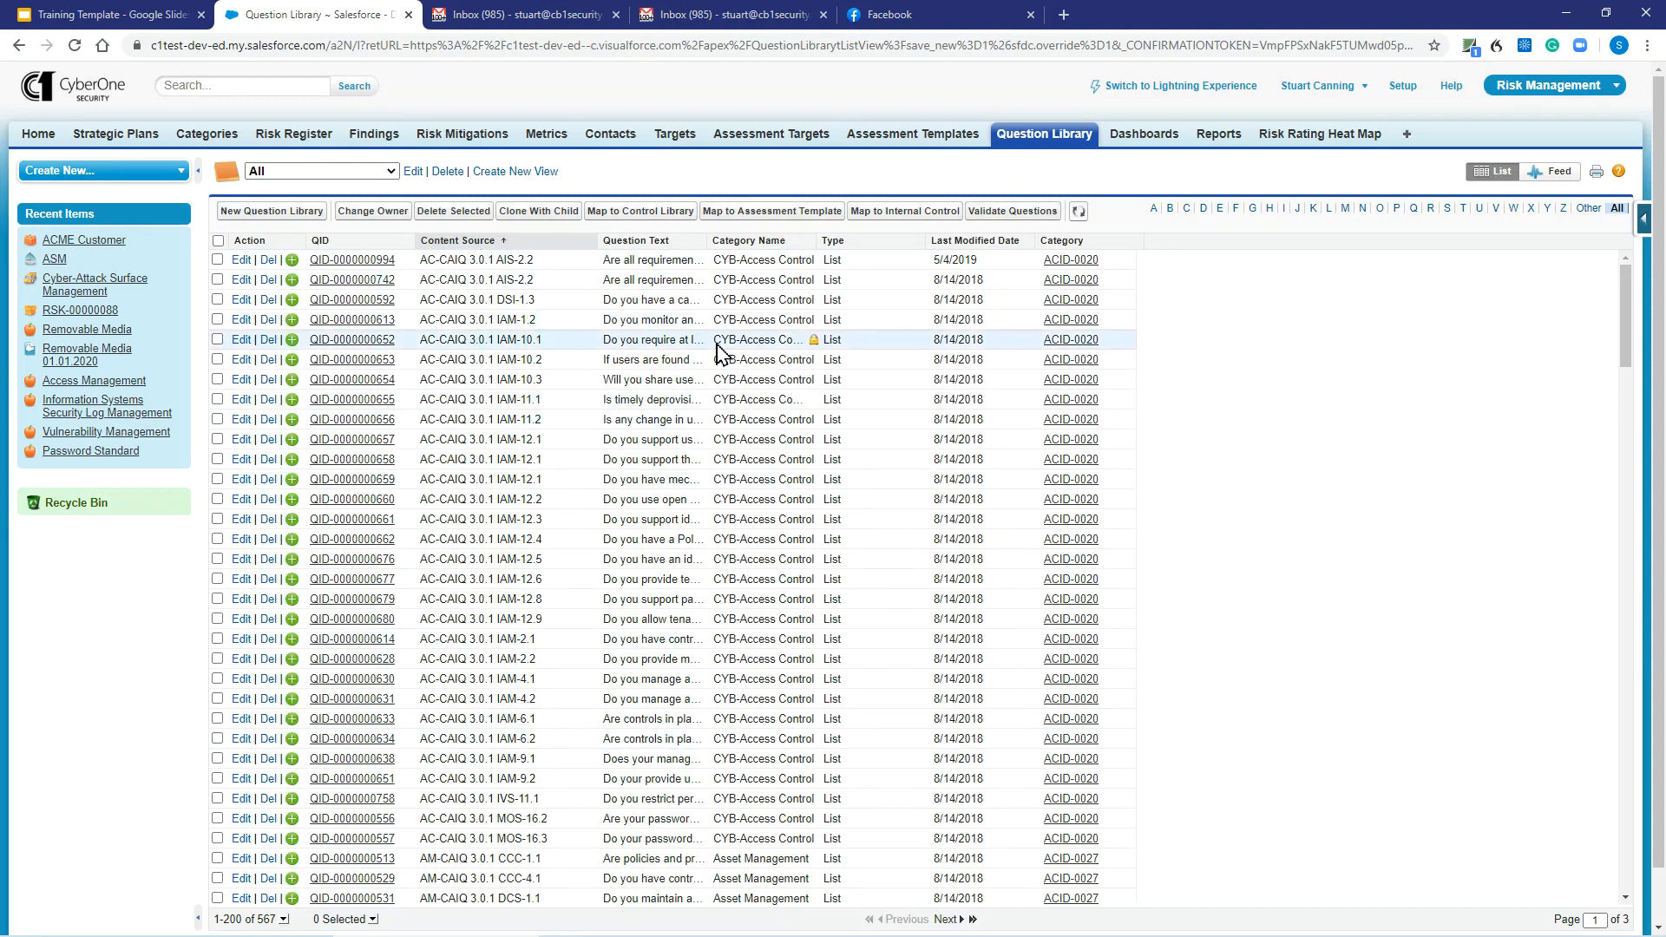
{"action": "left_click", "coordinate": [218, 259]}
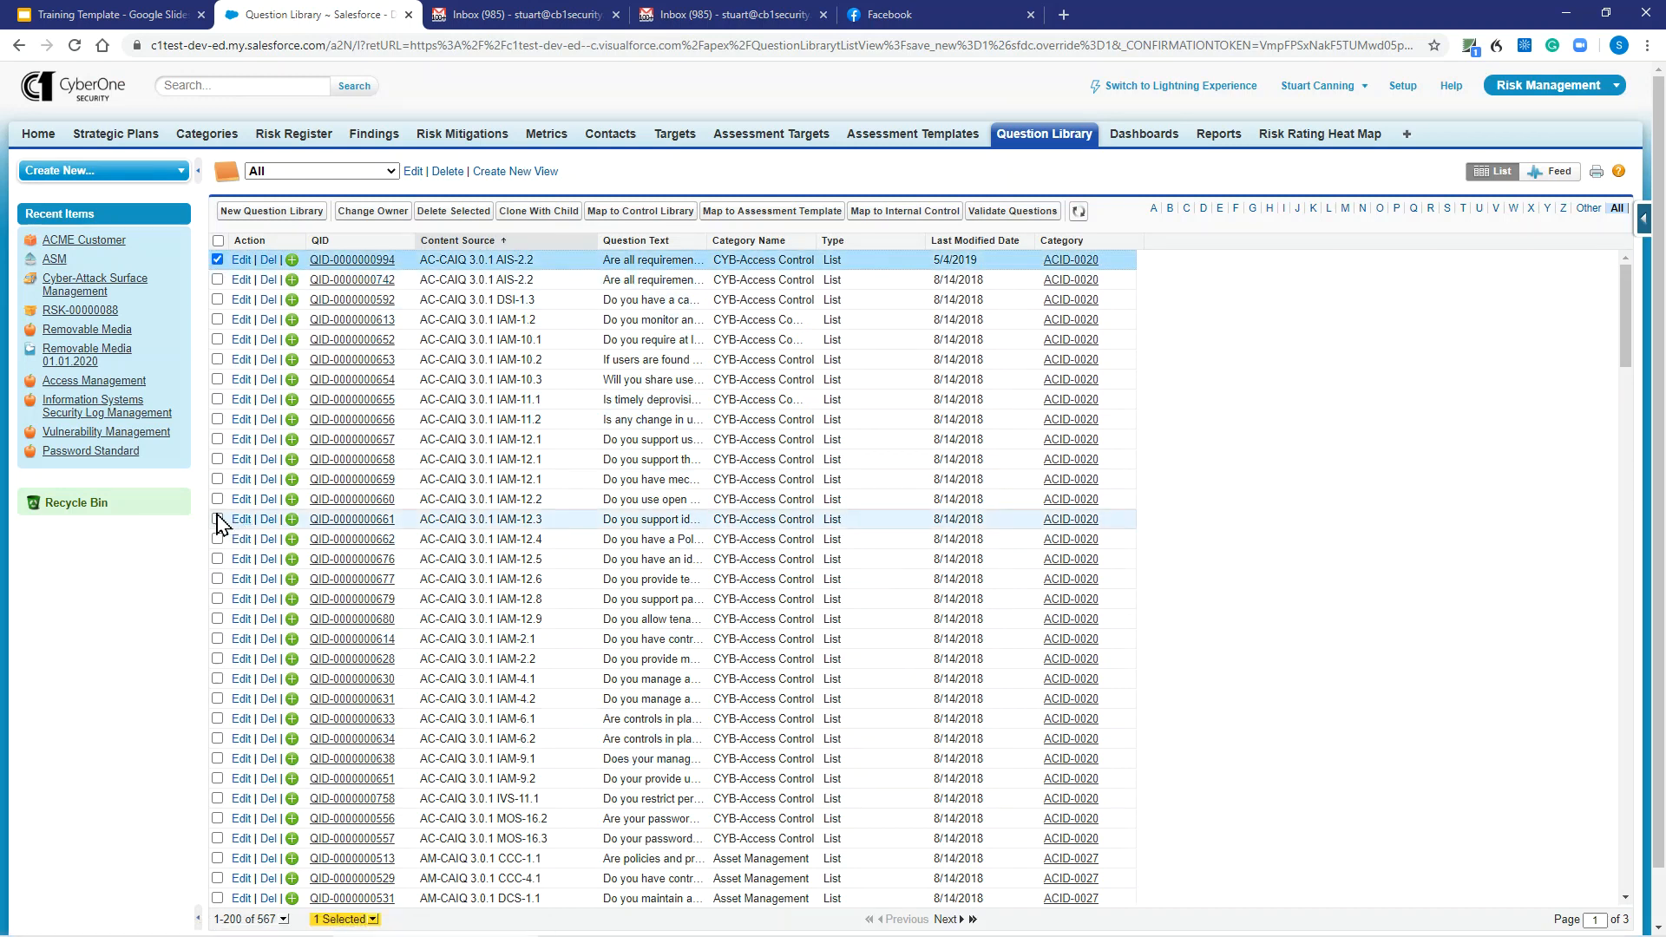
{"action": "left_click", "coordinate": [218, 299]}
{"action": "left_click", "coordinate": [218, 339]}
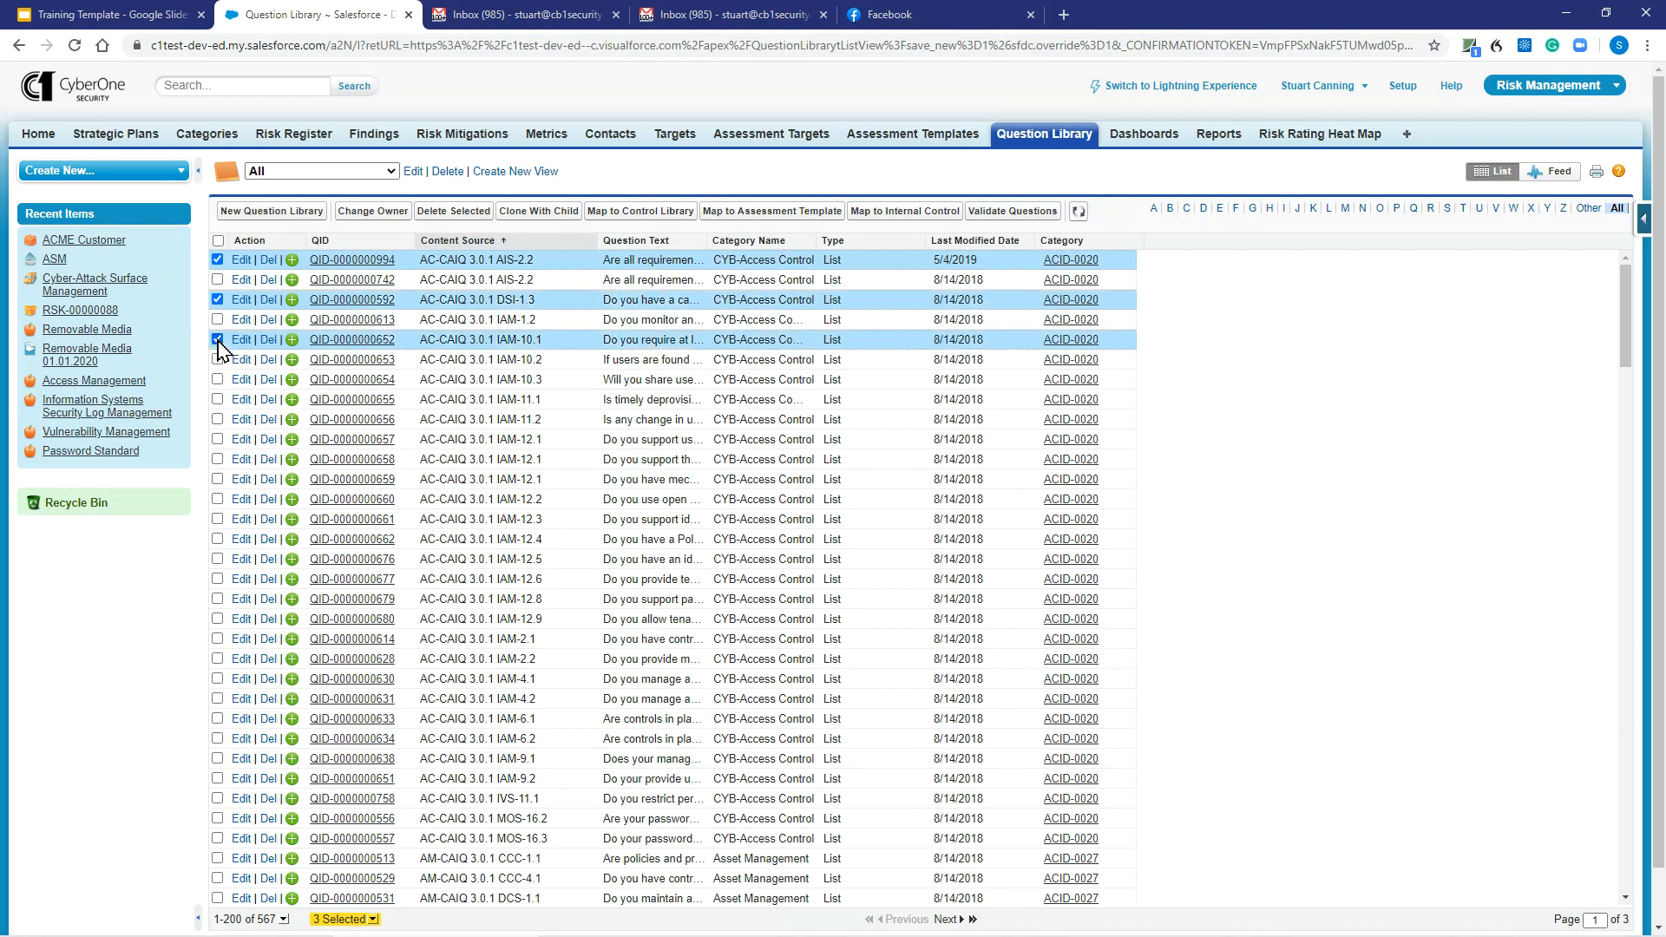
{"action": "left_click", "coordinate": [218, 419], "text": "shift"}
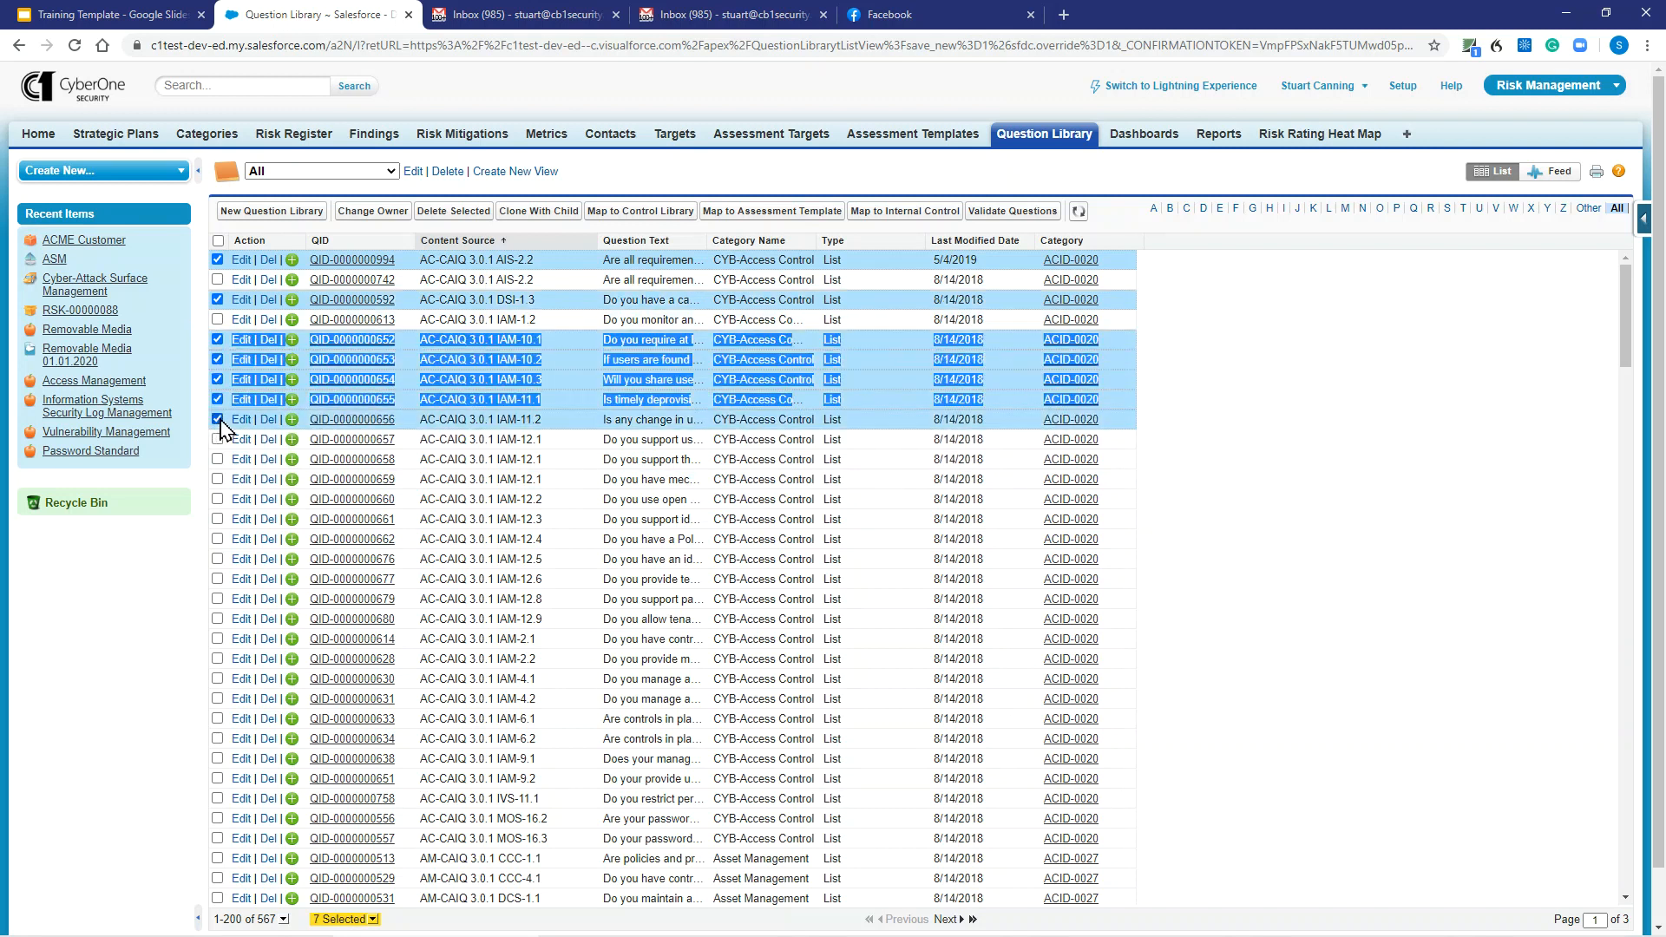
Begin mapping them to an assessment template, then abandon it for the Demo Templates list.
{"action": "left_click", "coordinate": [737, 211]}
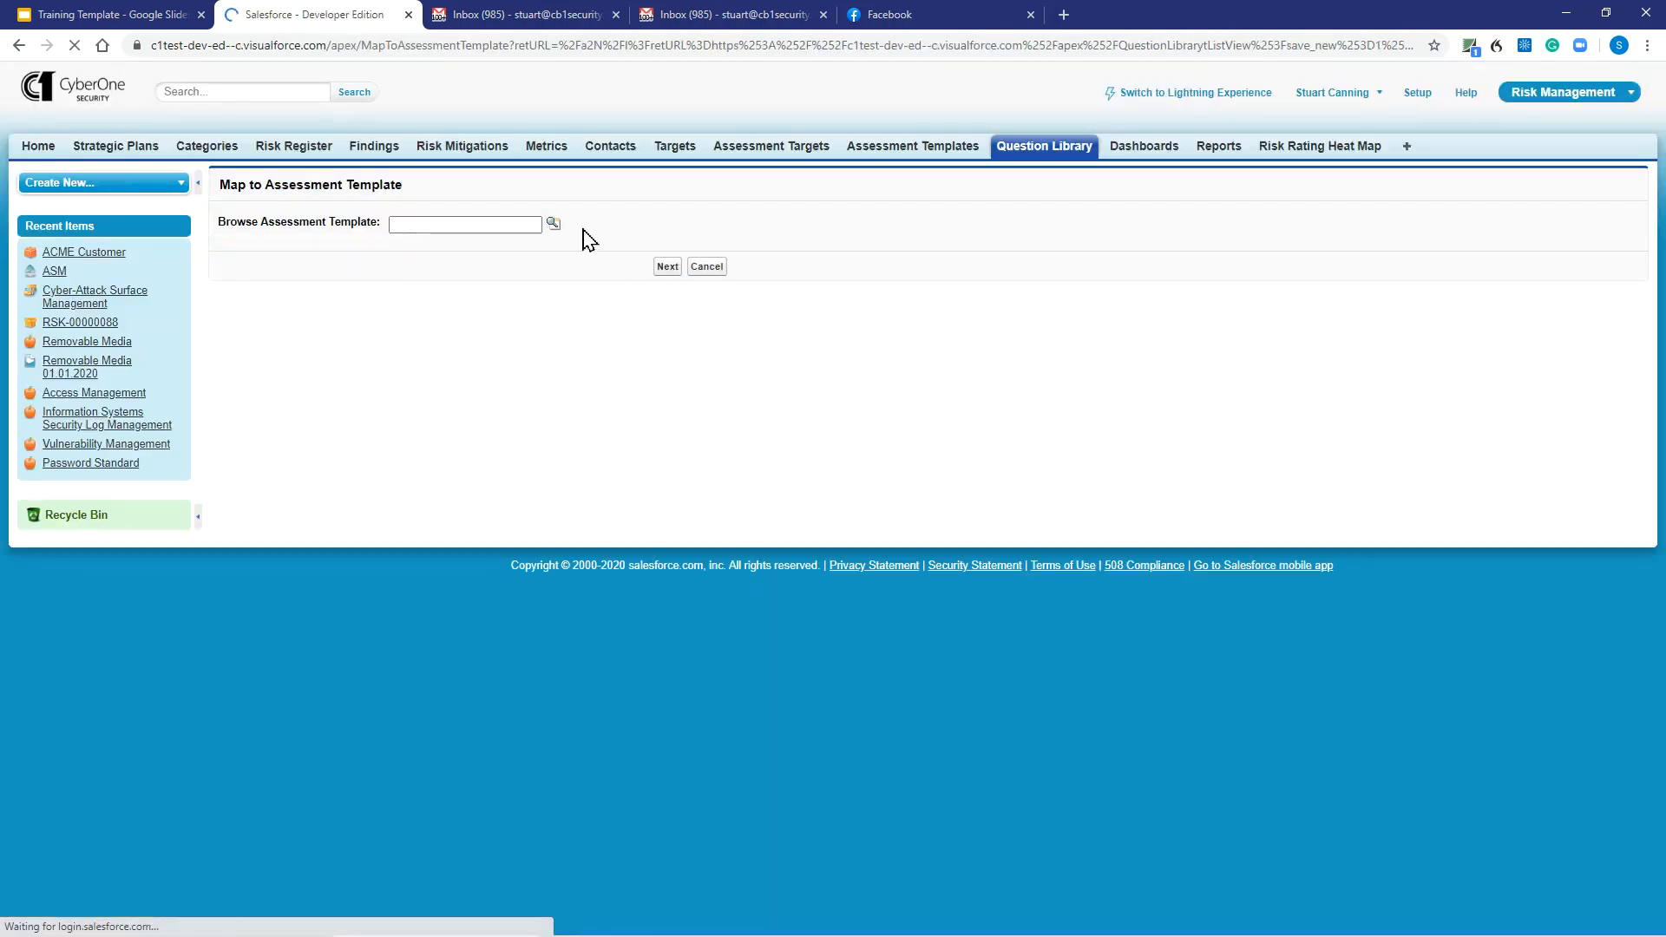
{"action": "left_click", "coordinate": [553, 227]}
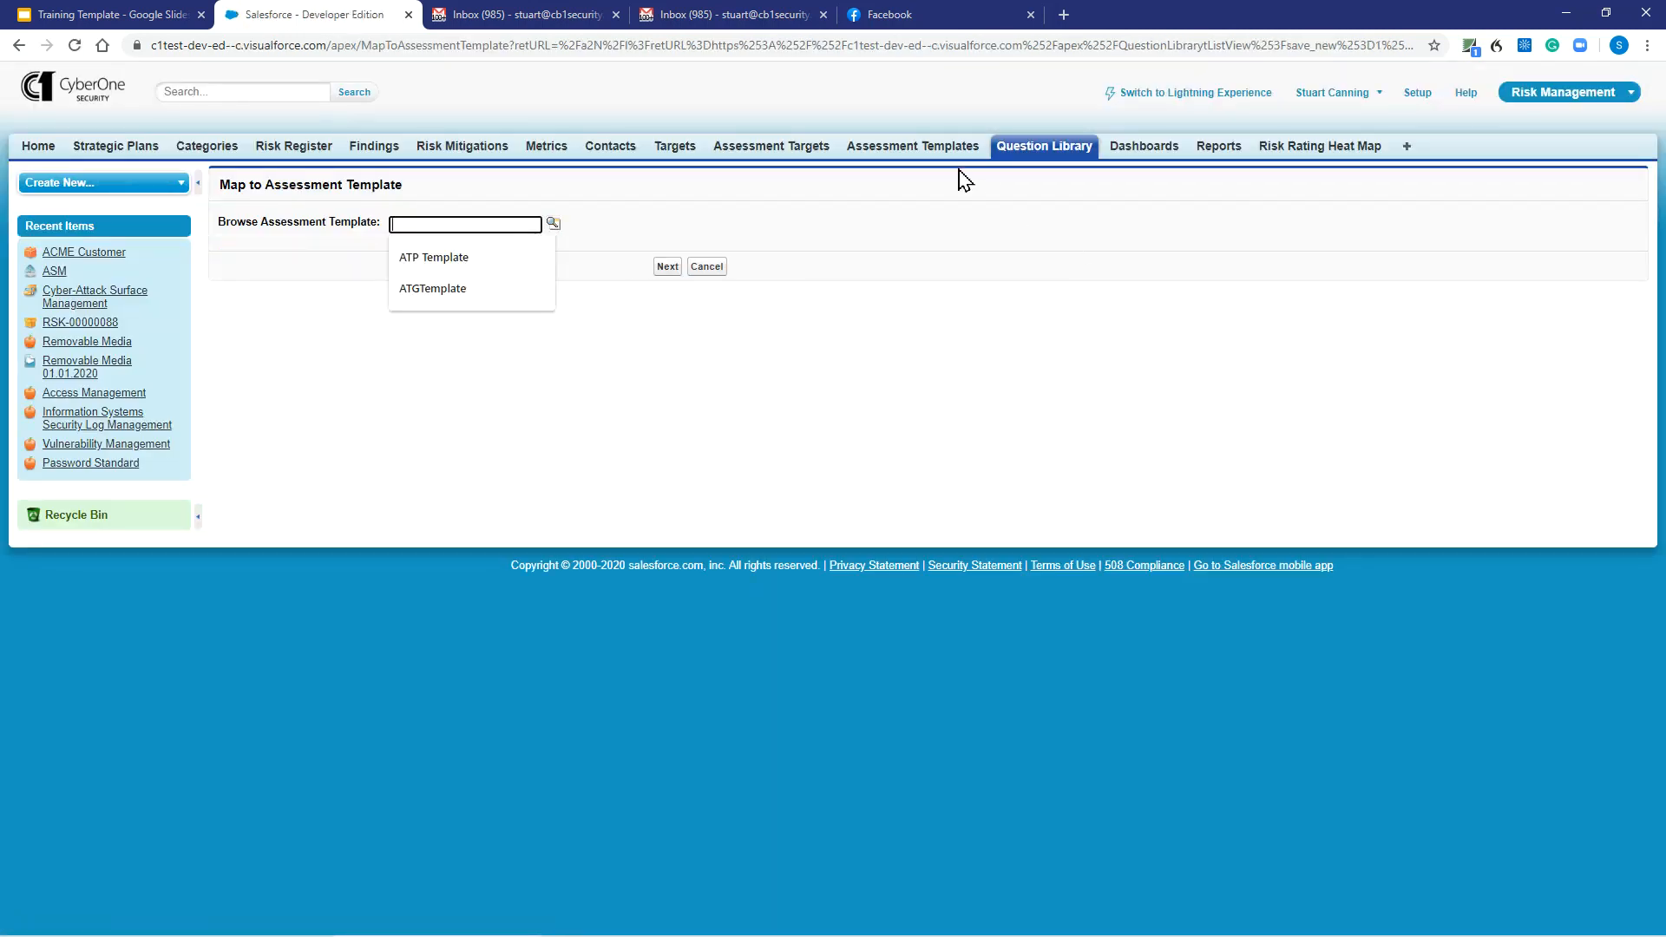
{"action": "left_click", "coordinate": [925, 150]}
{"action": "left_click", "coordinate": [926, 152]}
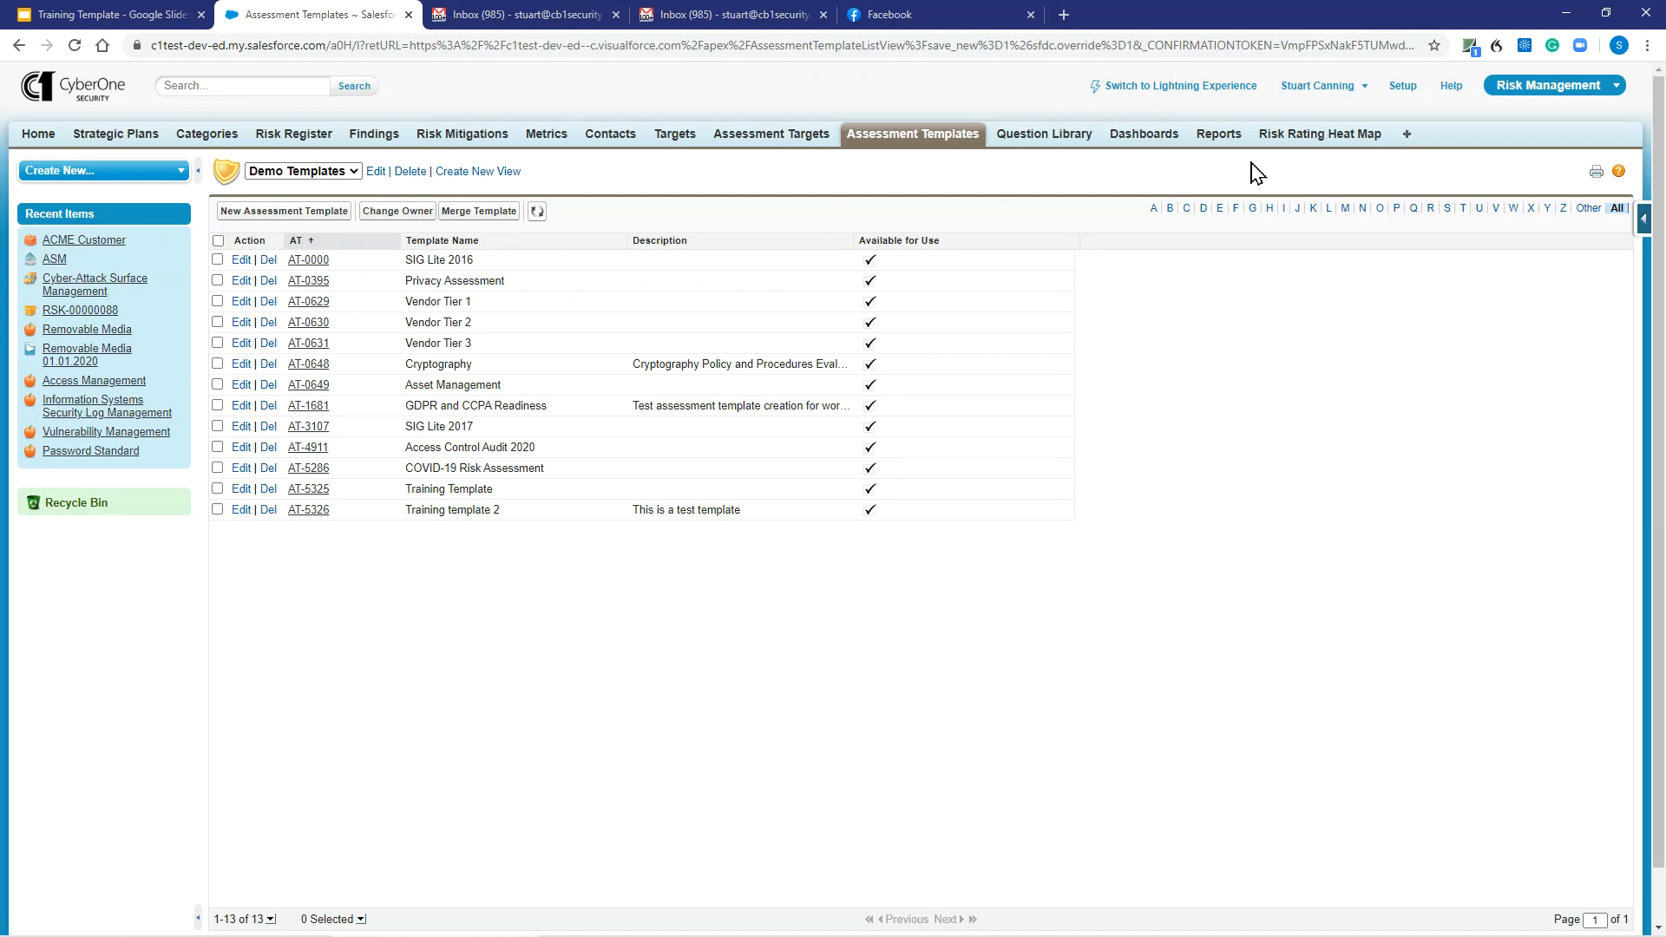
From the Assessments list, create Assessment - 2020-06-01 using Training Template AT-5325, due 7/1/2020.
{"action": "left_click", "coordinate": [1406, 137]}
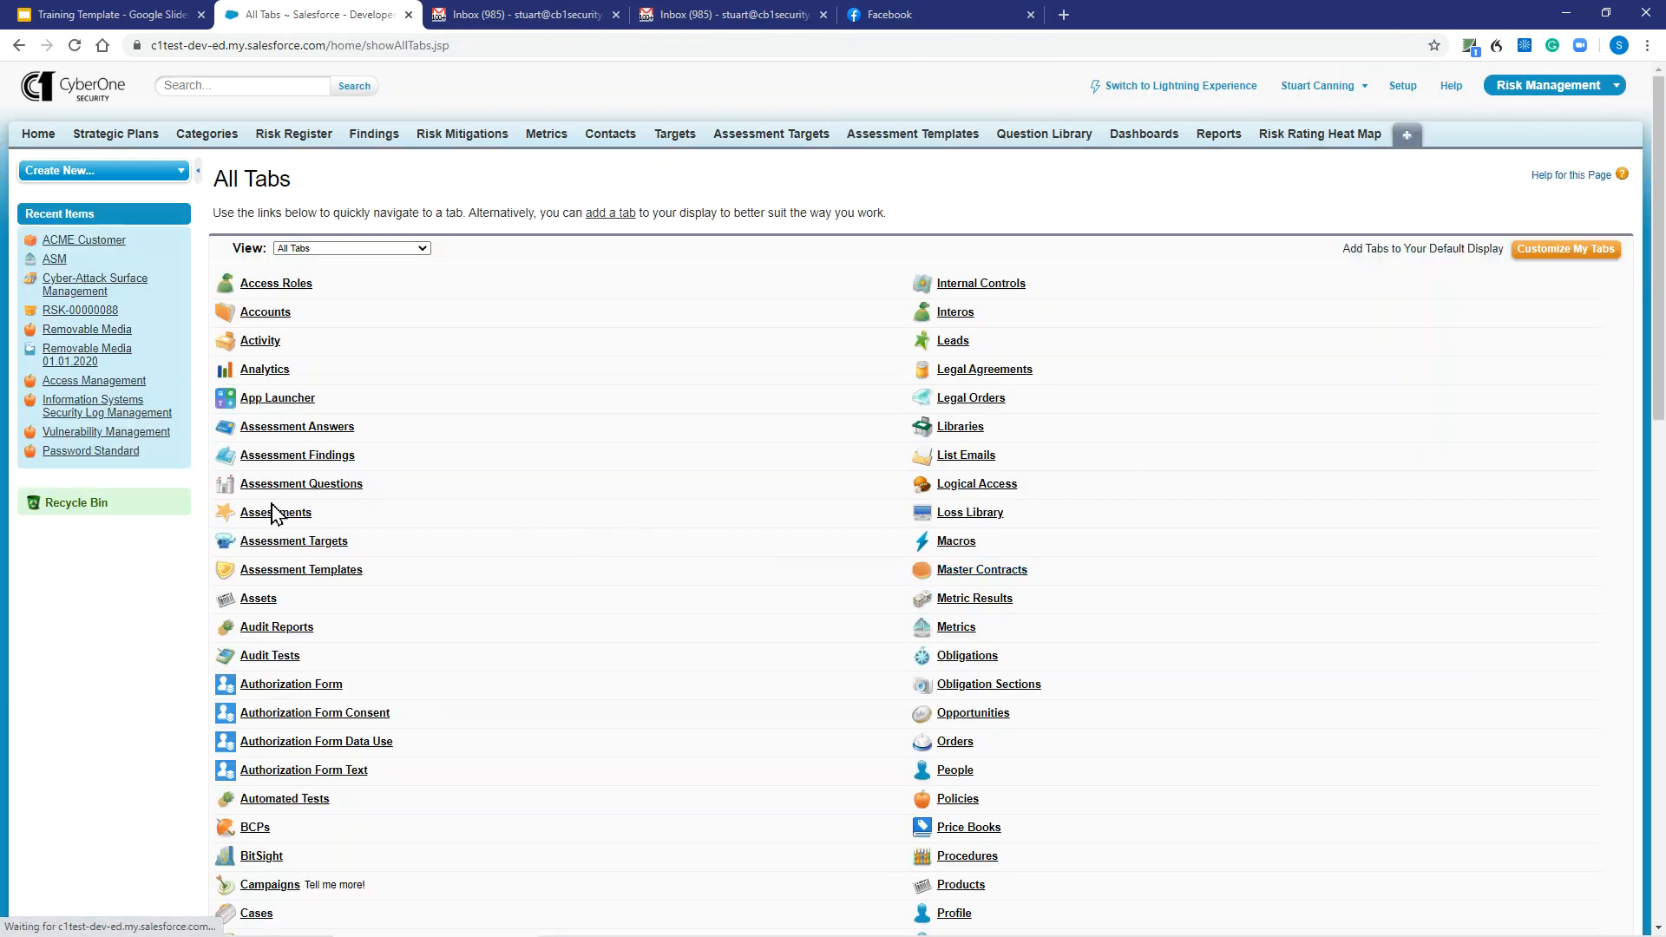
{"action": "left_click", "coordinate": [263, 513]}
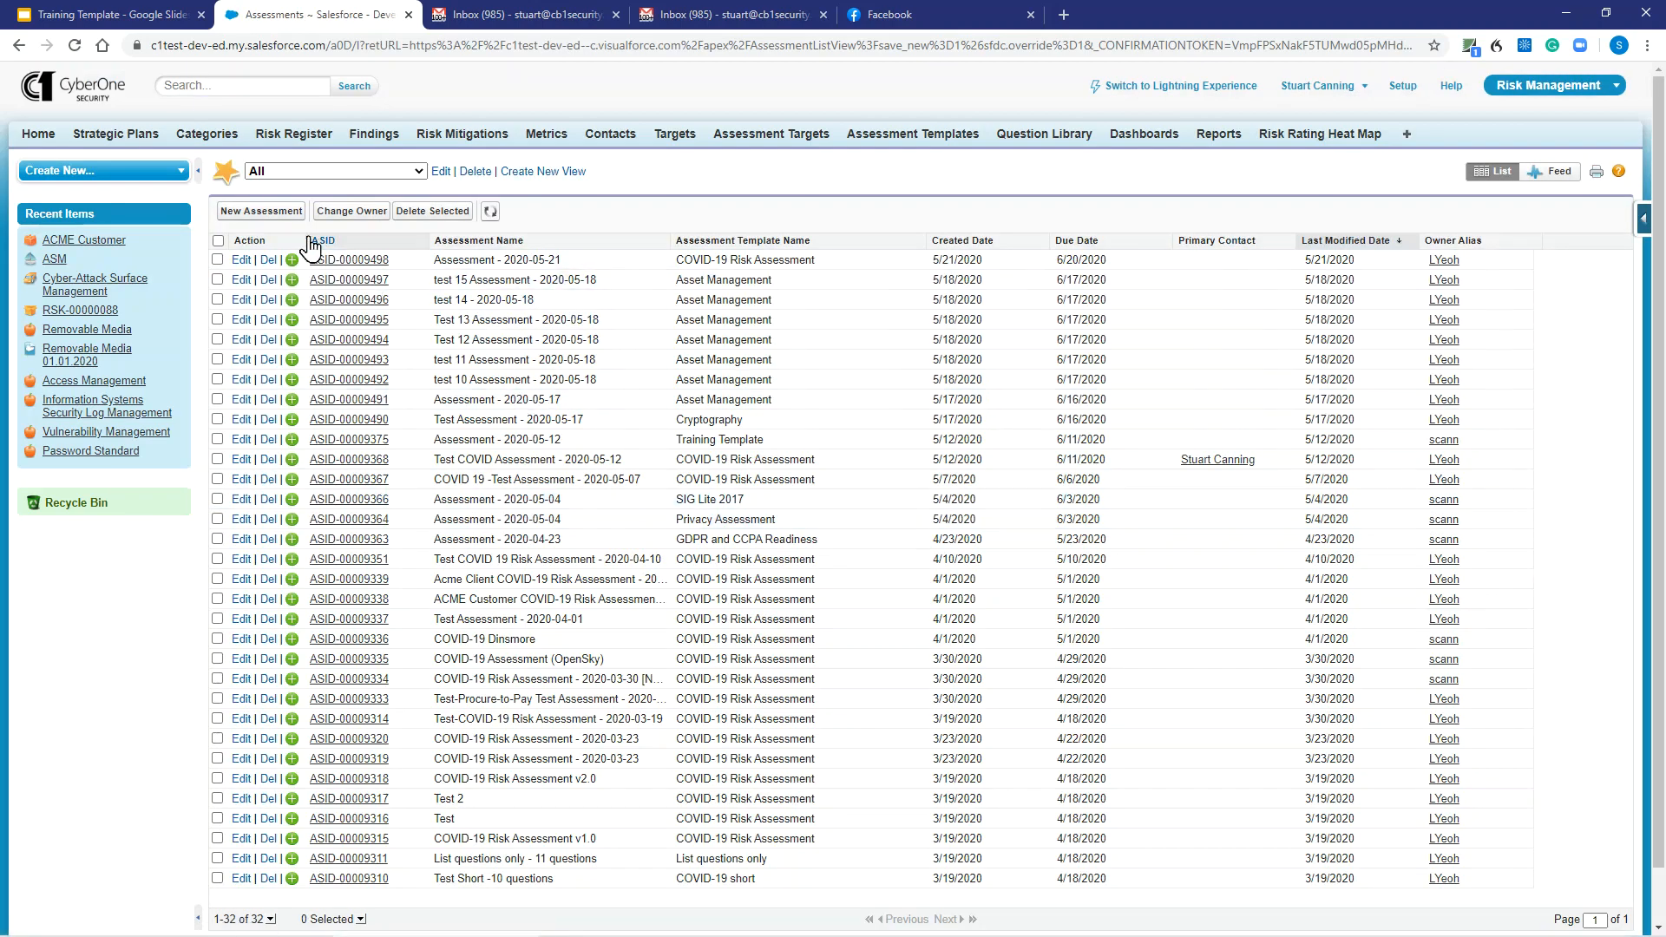
{"action": "left_click", "coordinate": [257, 211]}
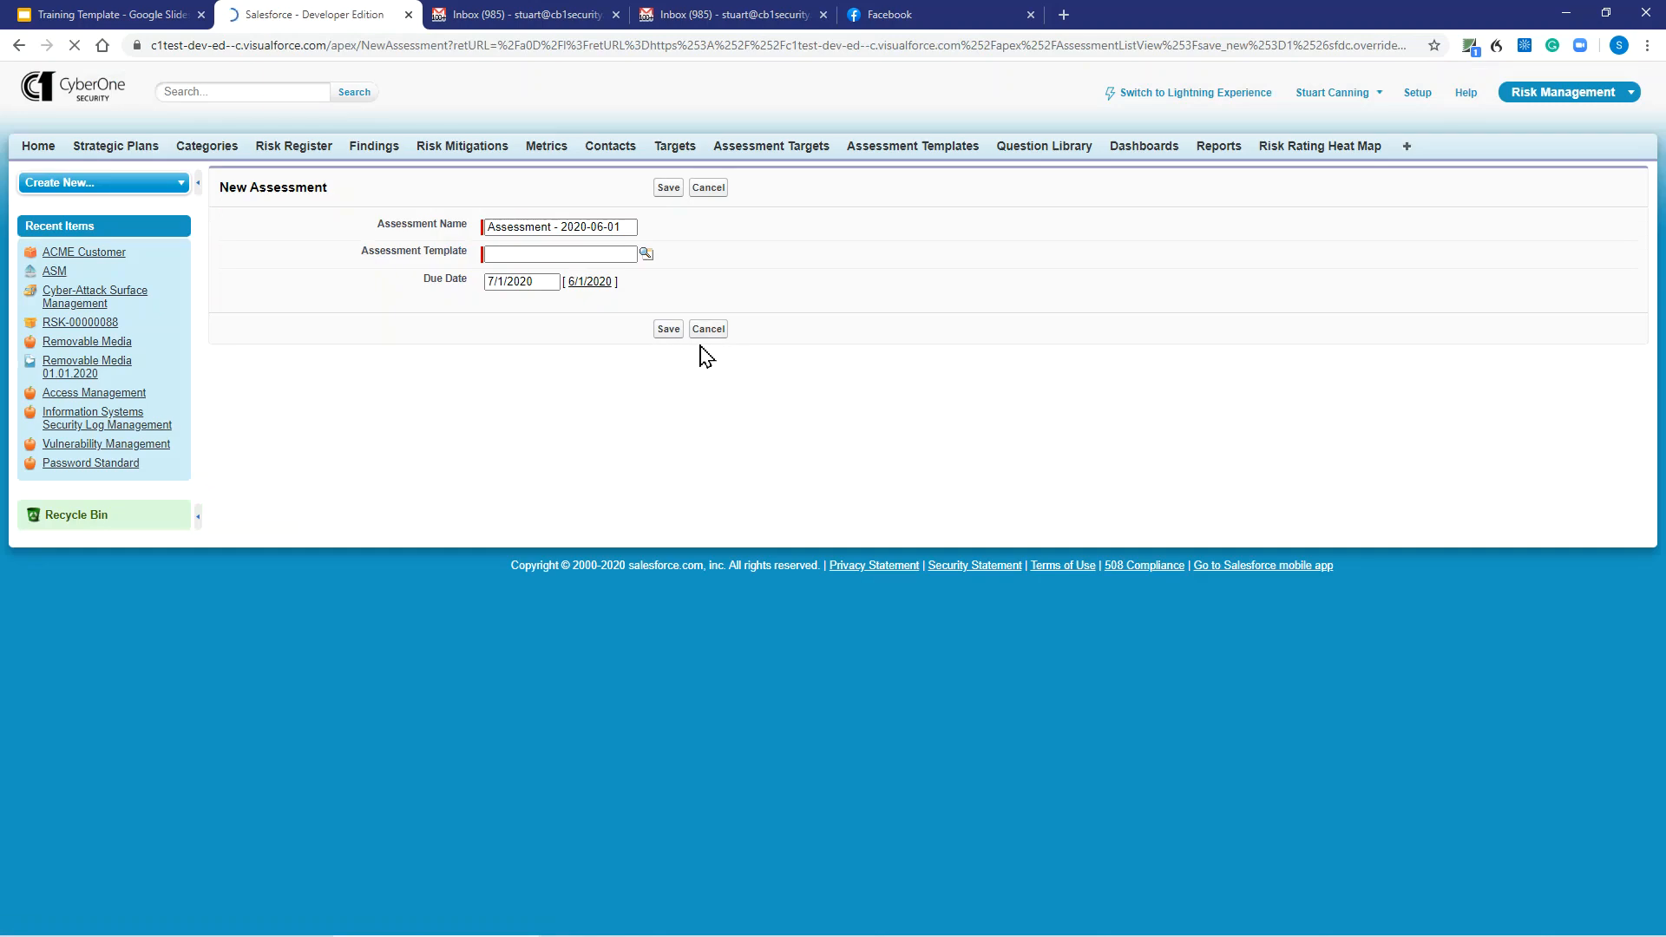
{"action": "left_click", "coordinate": [645, 254]}
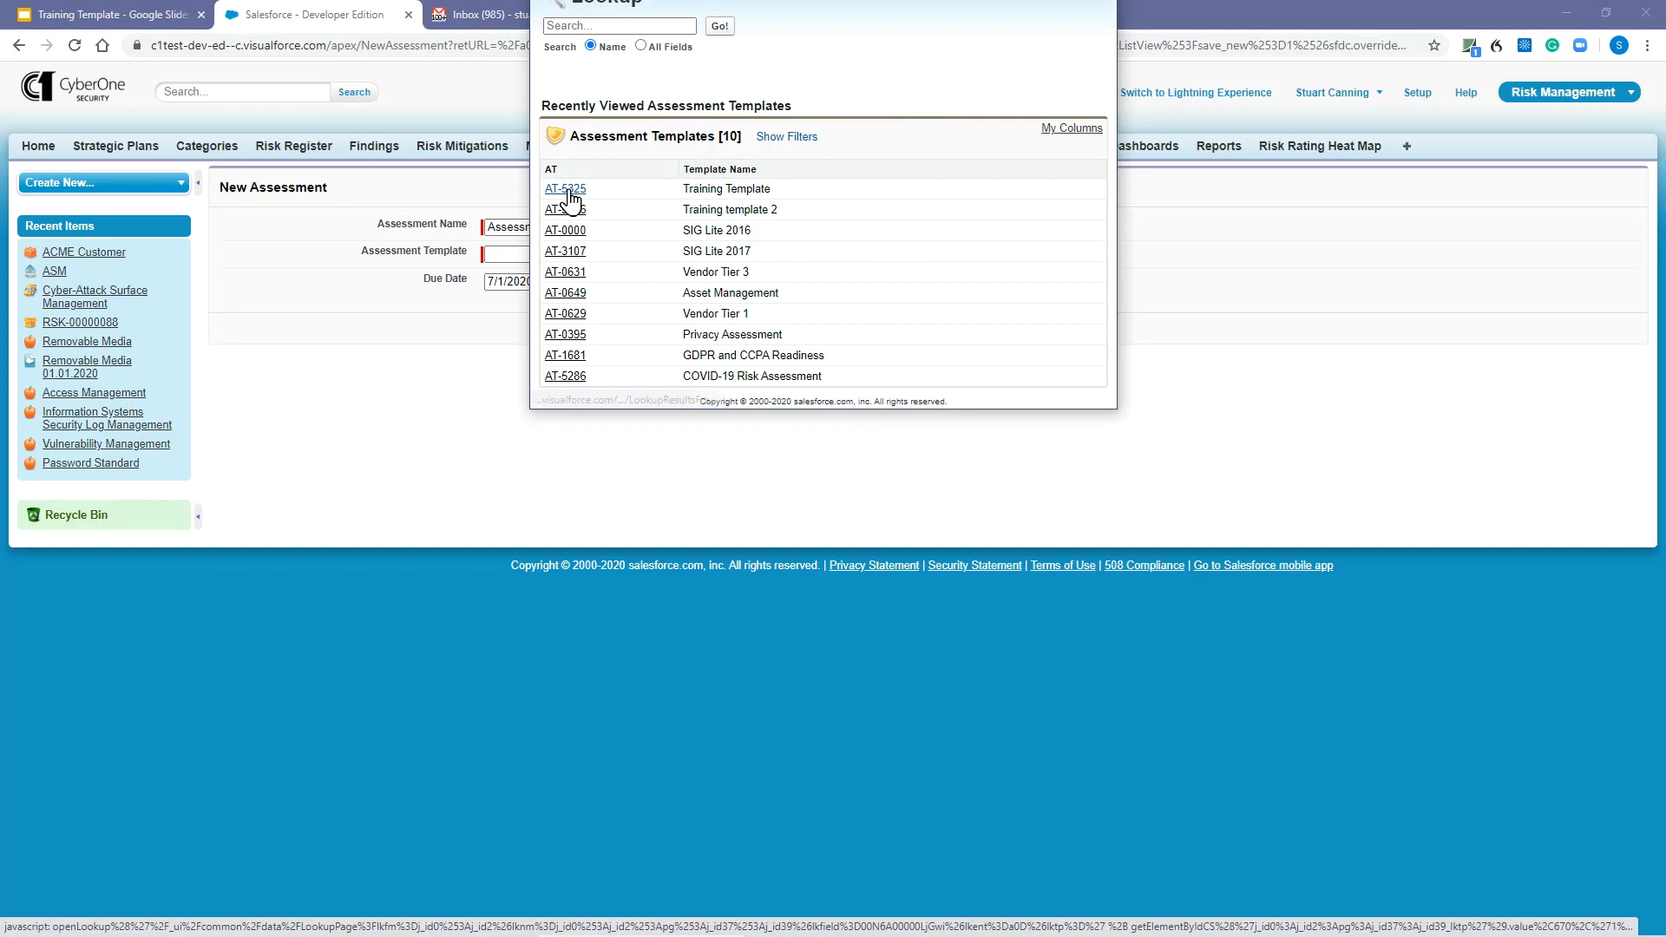
{"action": "left_click", "coordinate": [566, 190]}
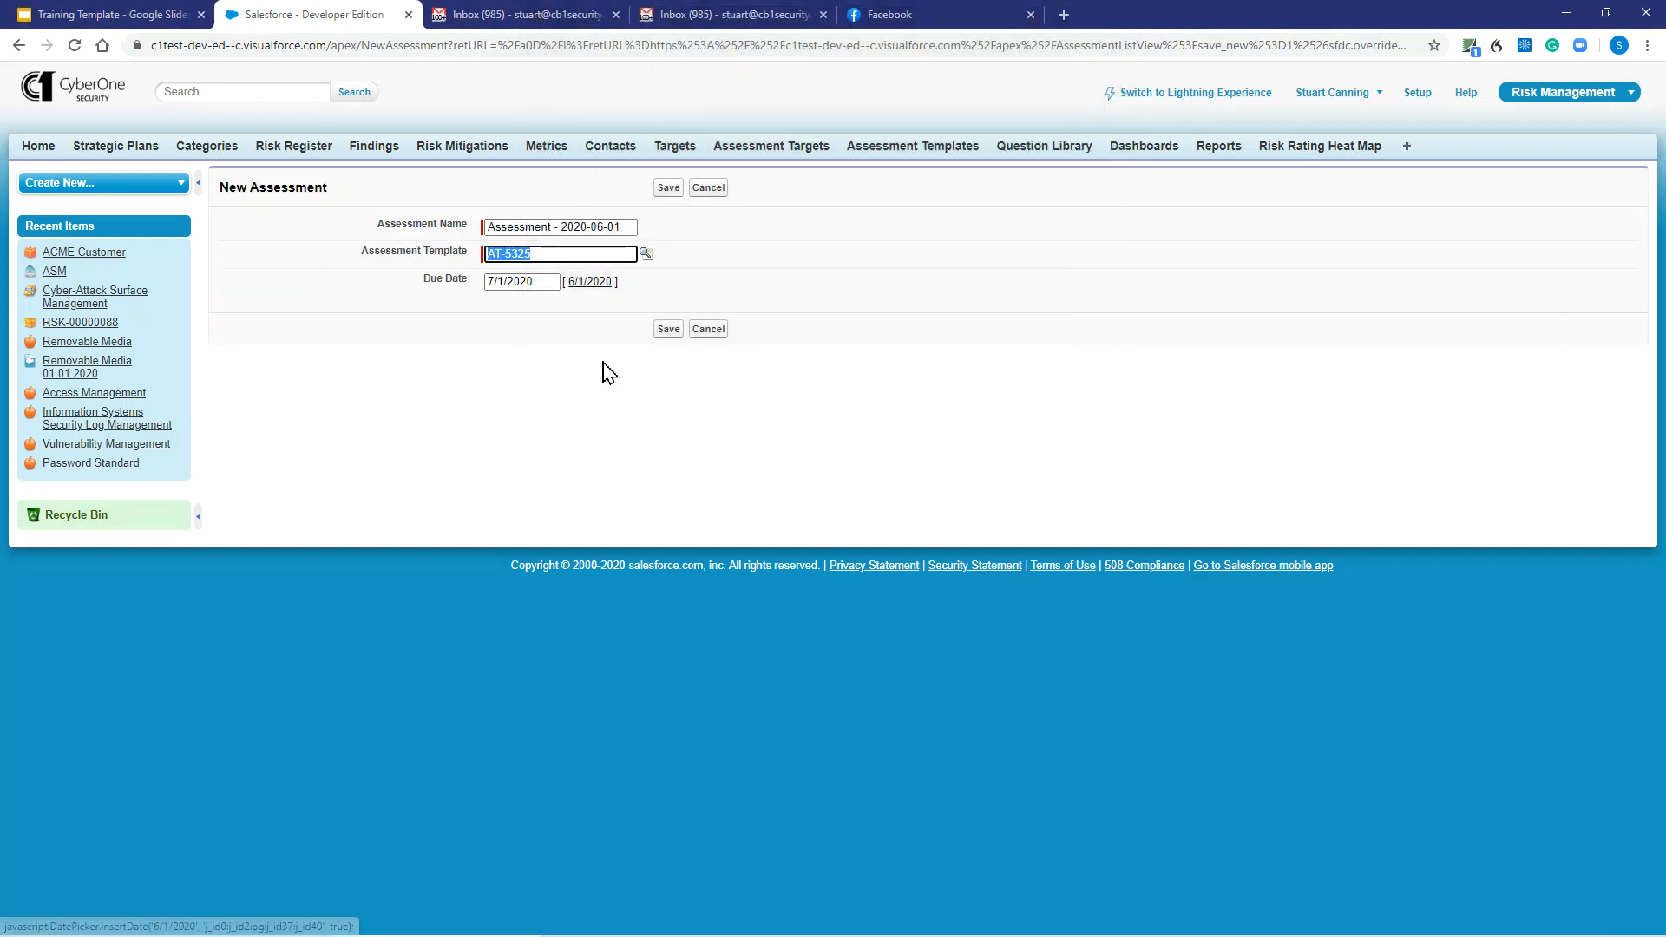
{"action": "left_click", "coordinate": [664, 331]}
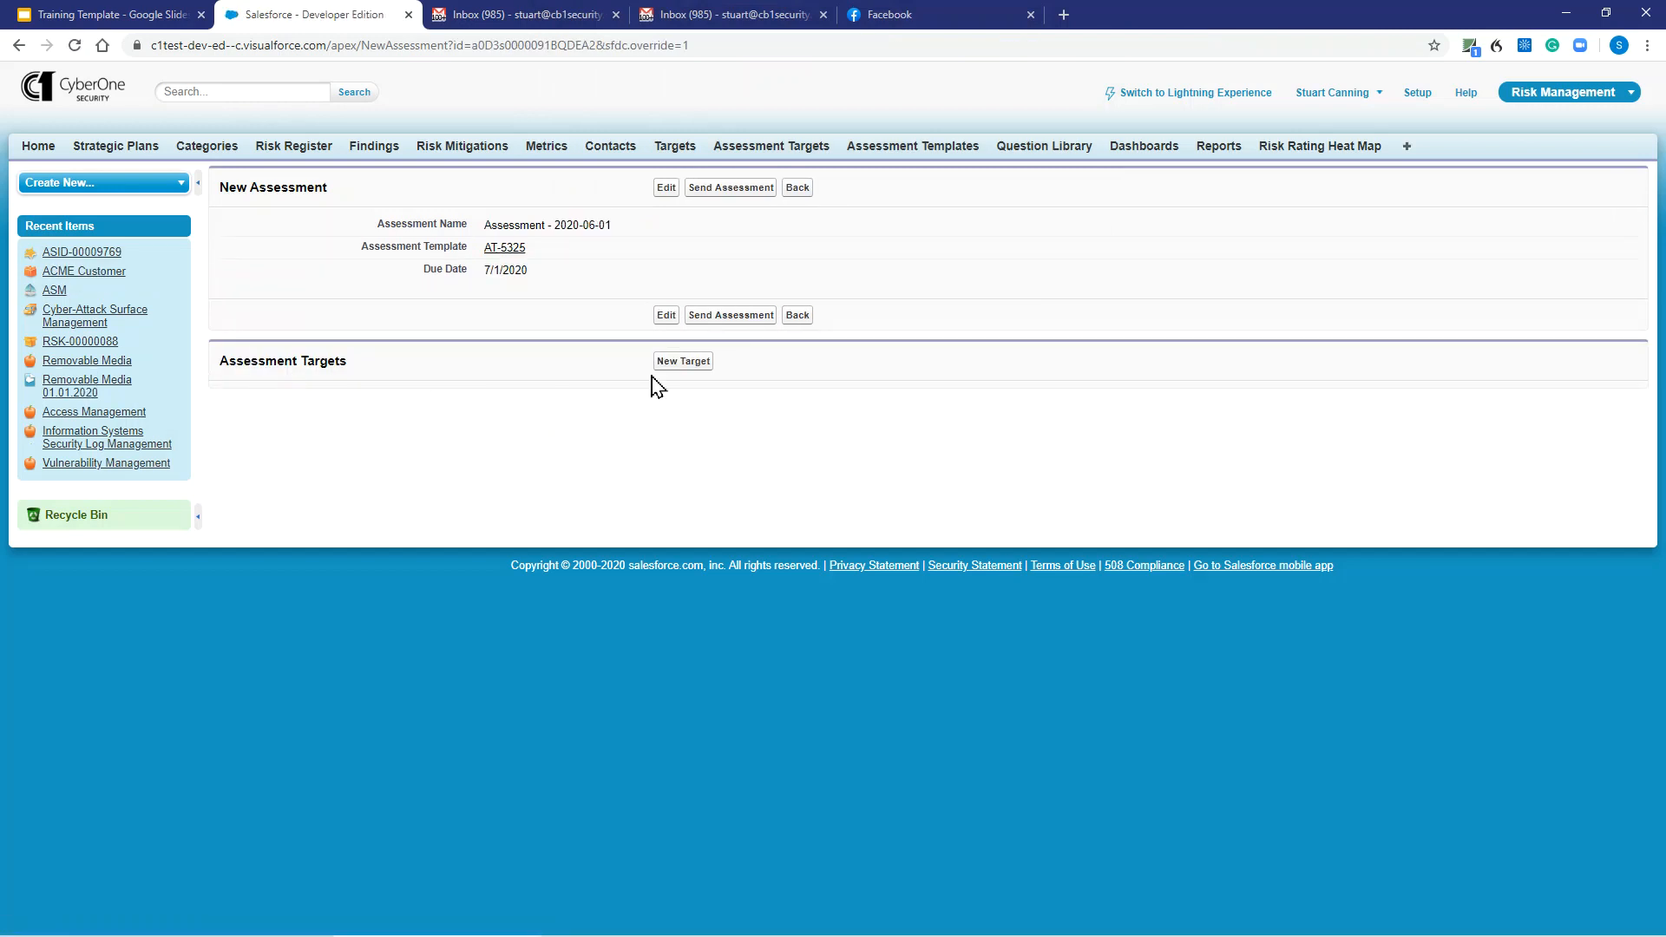
Add a new assessment target of Type Target with ACME DEMO selected, saved with status Open.
{"action": "left_click", "coordinate": [678, 361]}
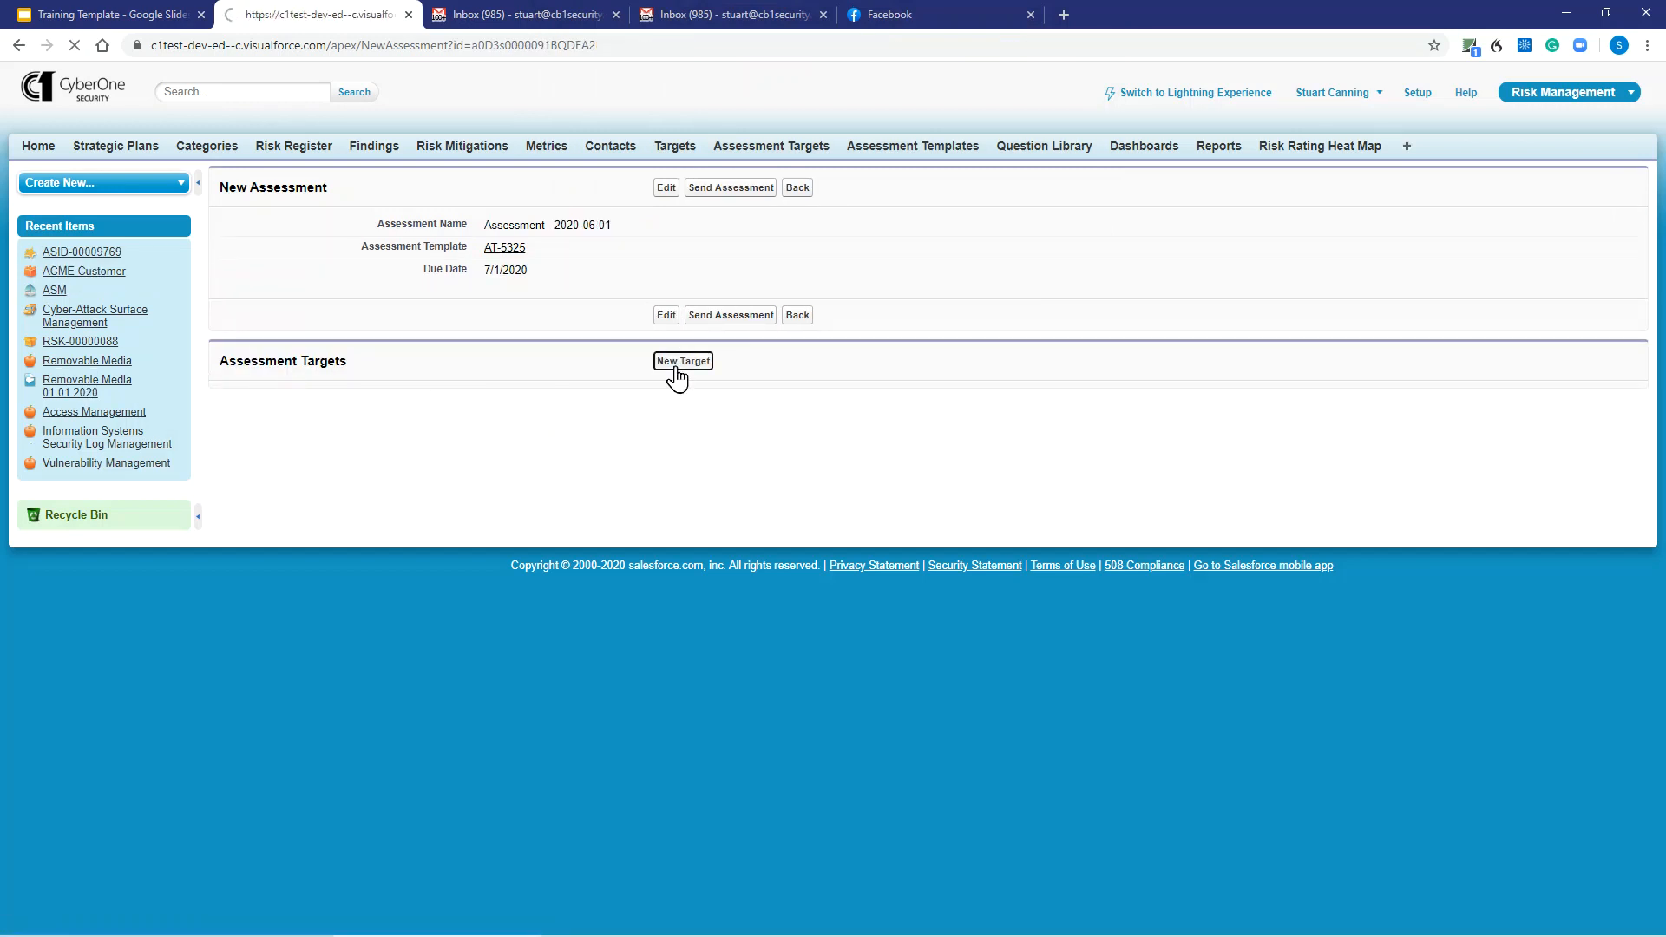
{"action": "left_click", "coordinate": [573, 227]}
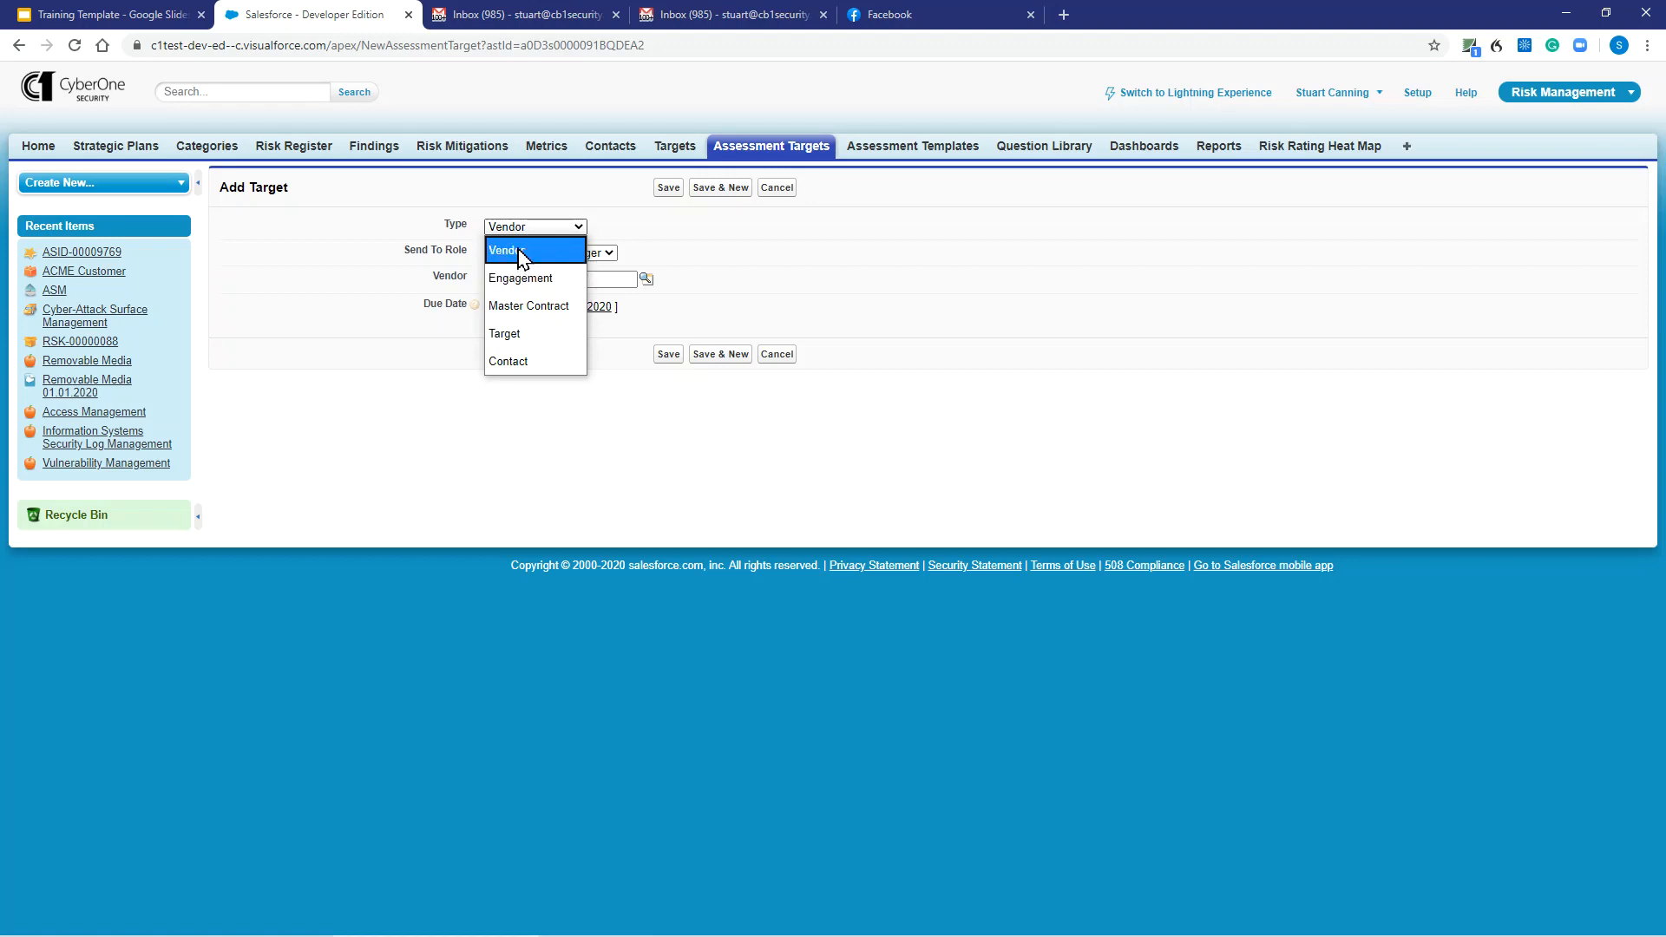
{"action": "left_click", "coordinate": [518, 335]}
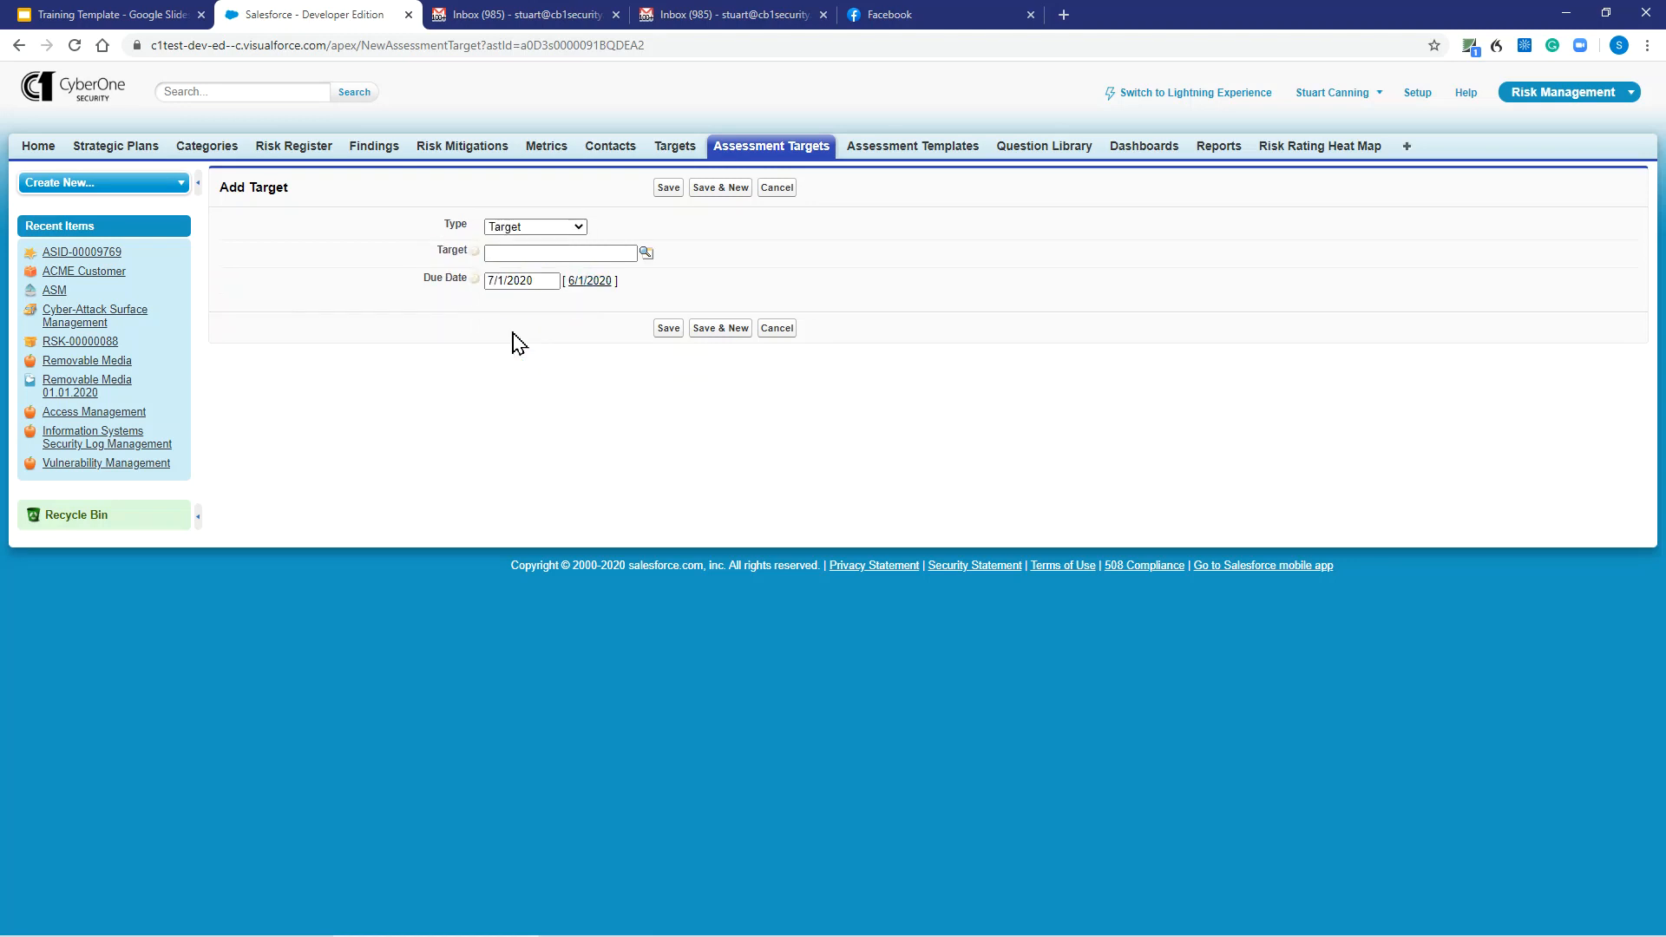
{"action": "left_click", "coordinate": [646, 252]}
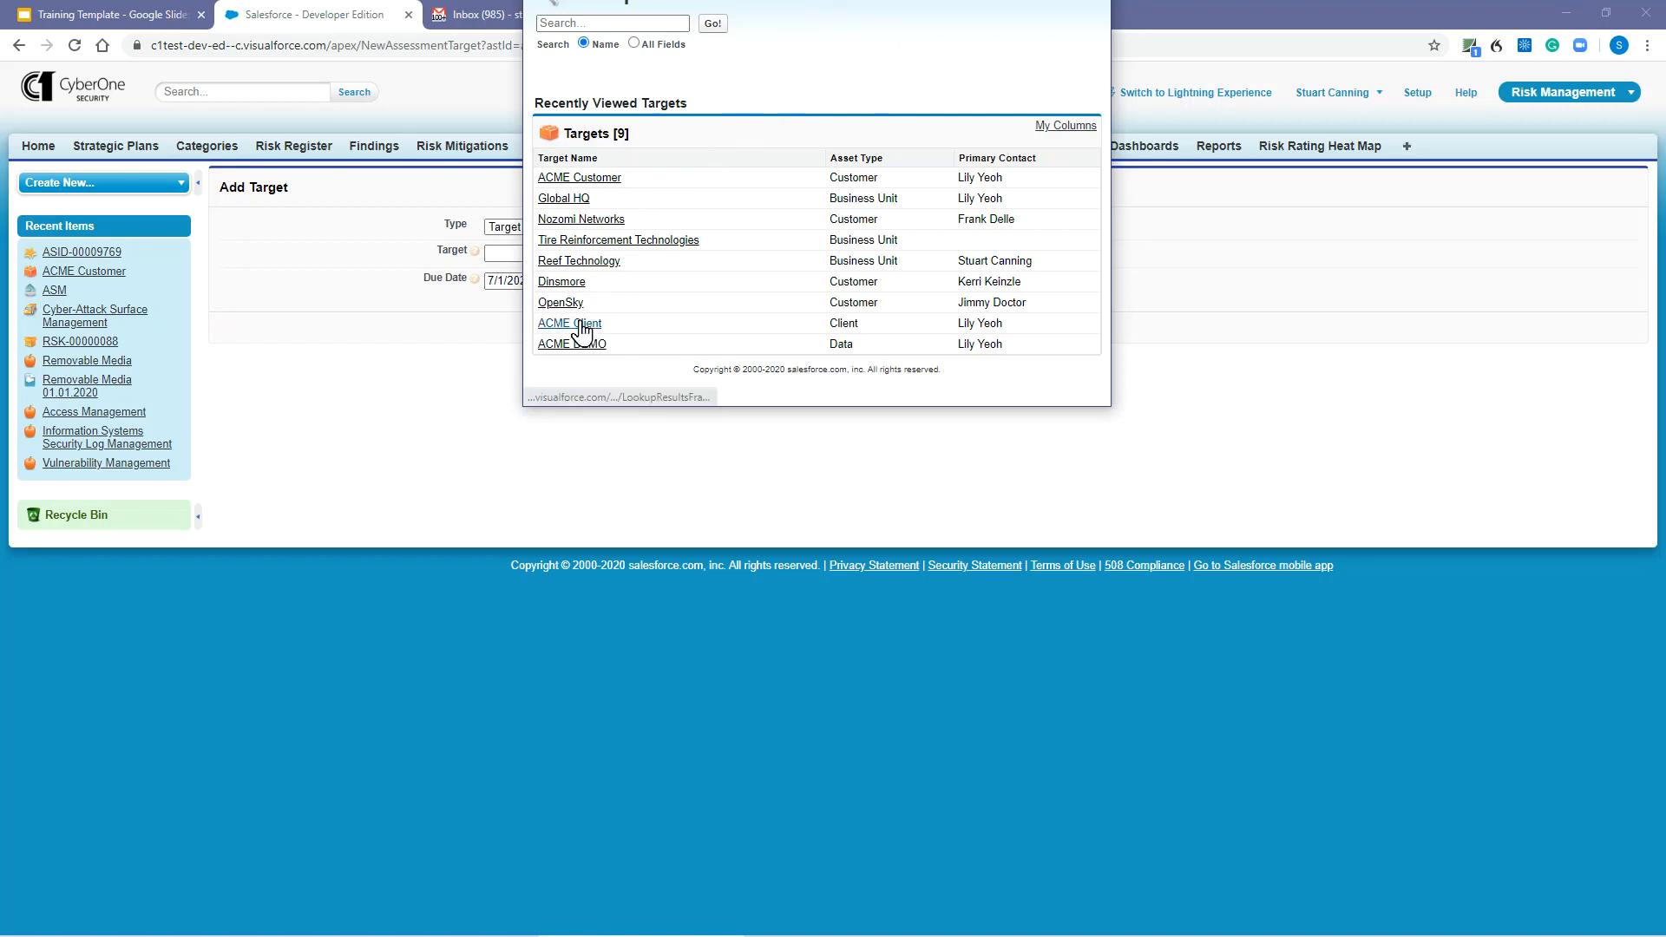
{"action": "mouse_move", "coordinate": [580, 324]}
{"action": "left_mouse_down"}
{"action": "mouse_move", "coordinate": [591, 305]}
{"action": "mouse_move", "coordinate": [587, 329]}
{"action": "left_mouse_up"}
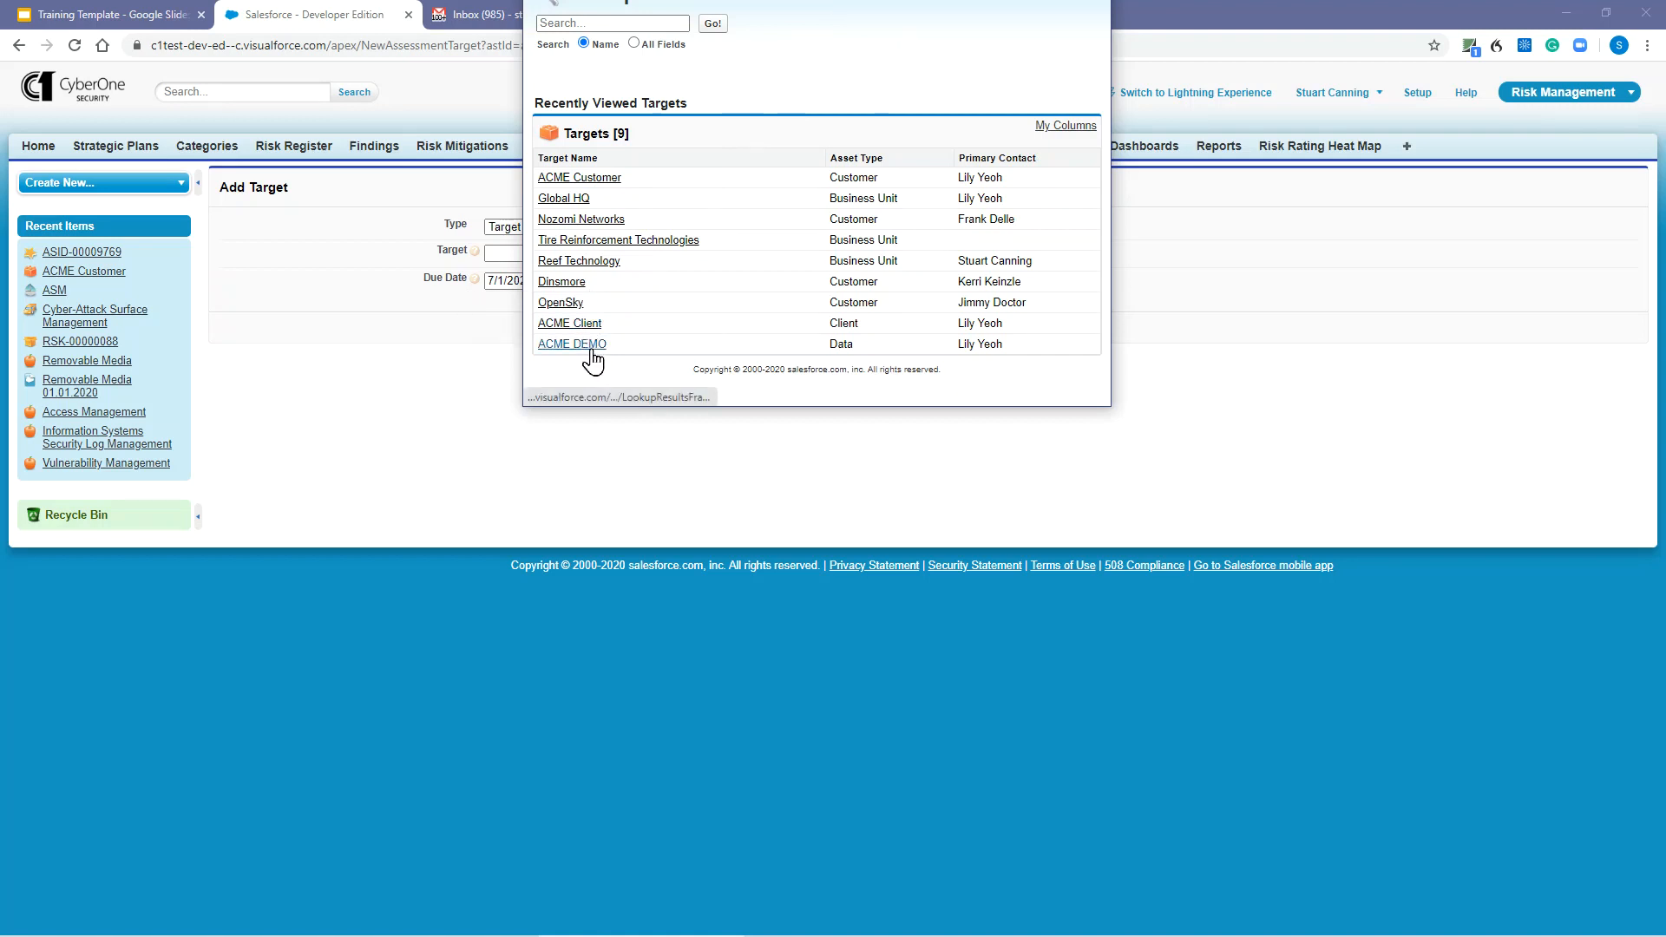
{"action": "left_click", "coordinate": [590, 348]}
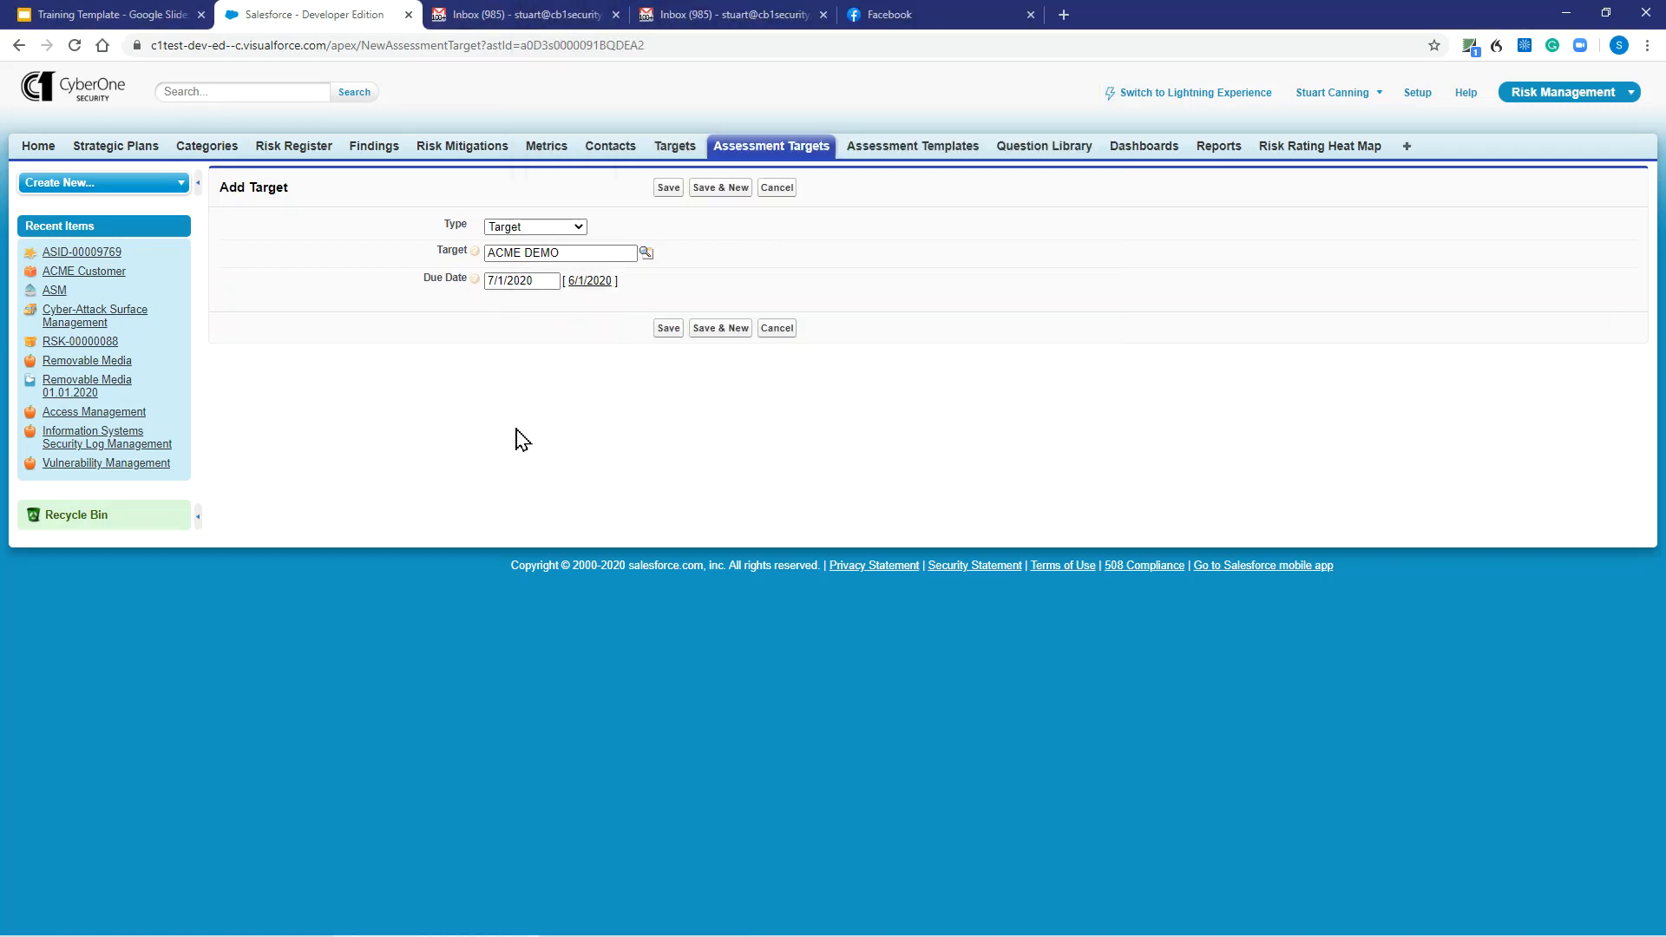
{"action": "left_click", "coordinate": [673, 332]}
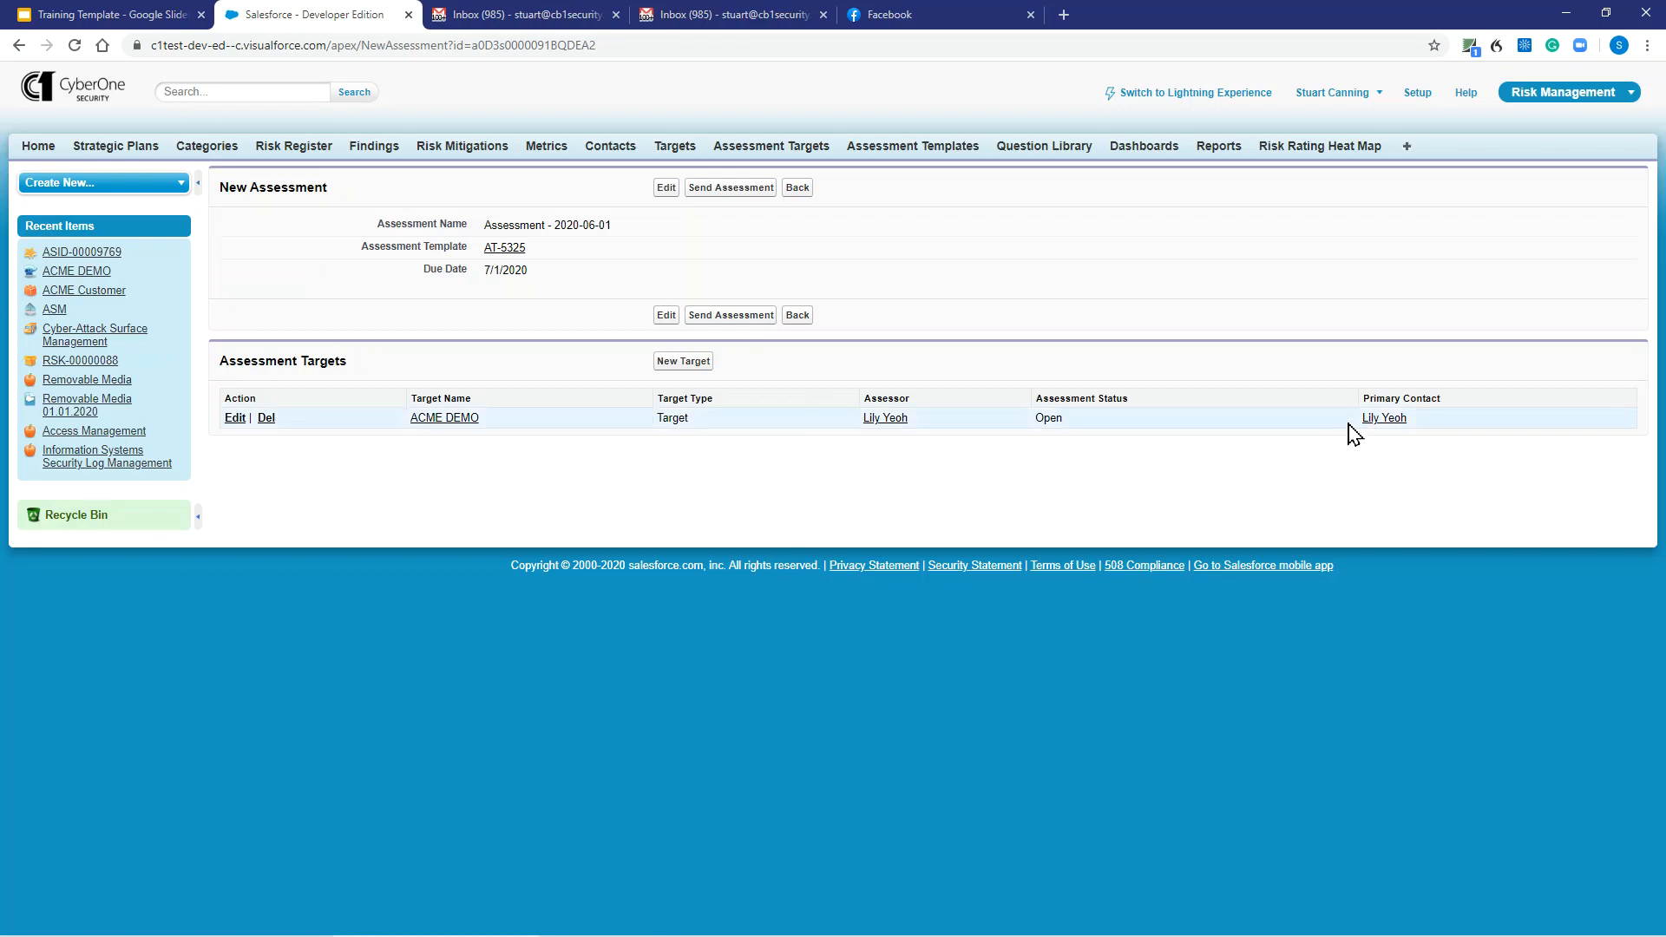
Send the assessment to all target contacts and bring up the All Tabs page.
{"action": "mouse_move", "coordinate": [1378, 420]}
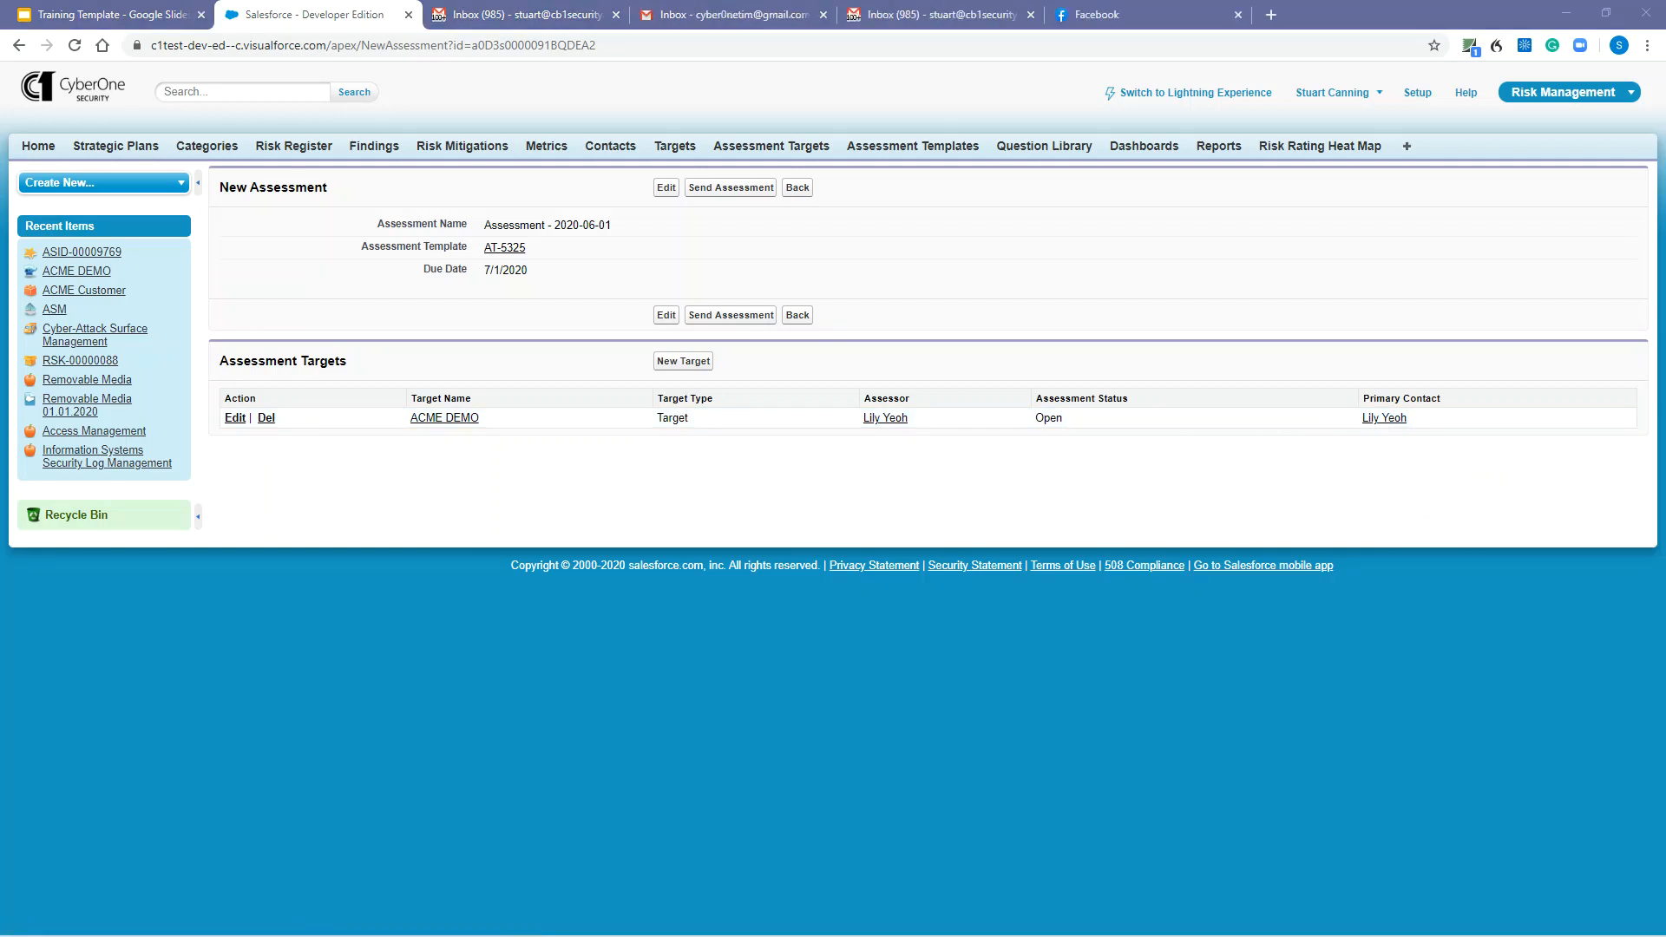
{"action": "left_click", "coordinate": [730, 193]}
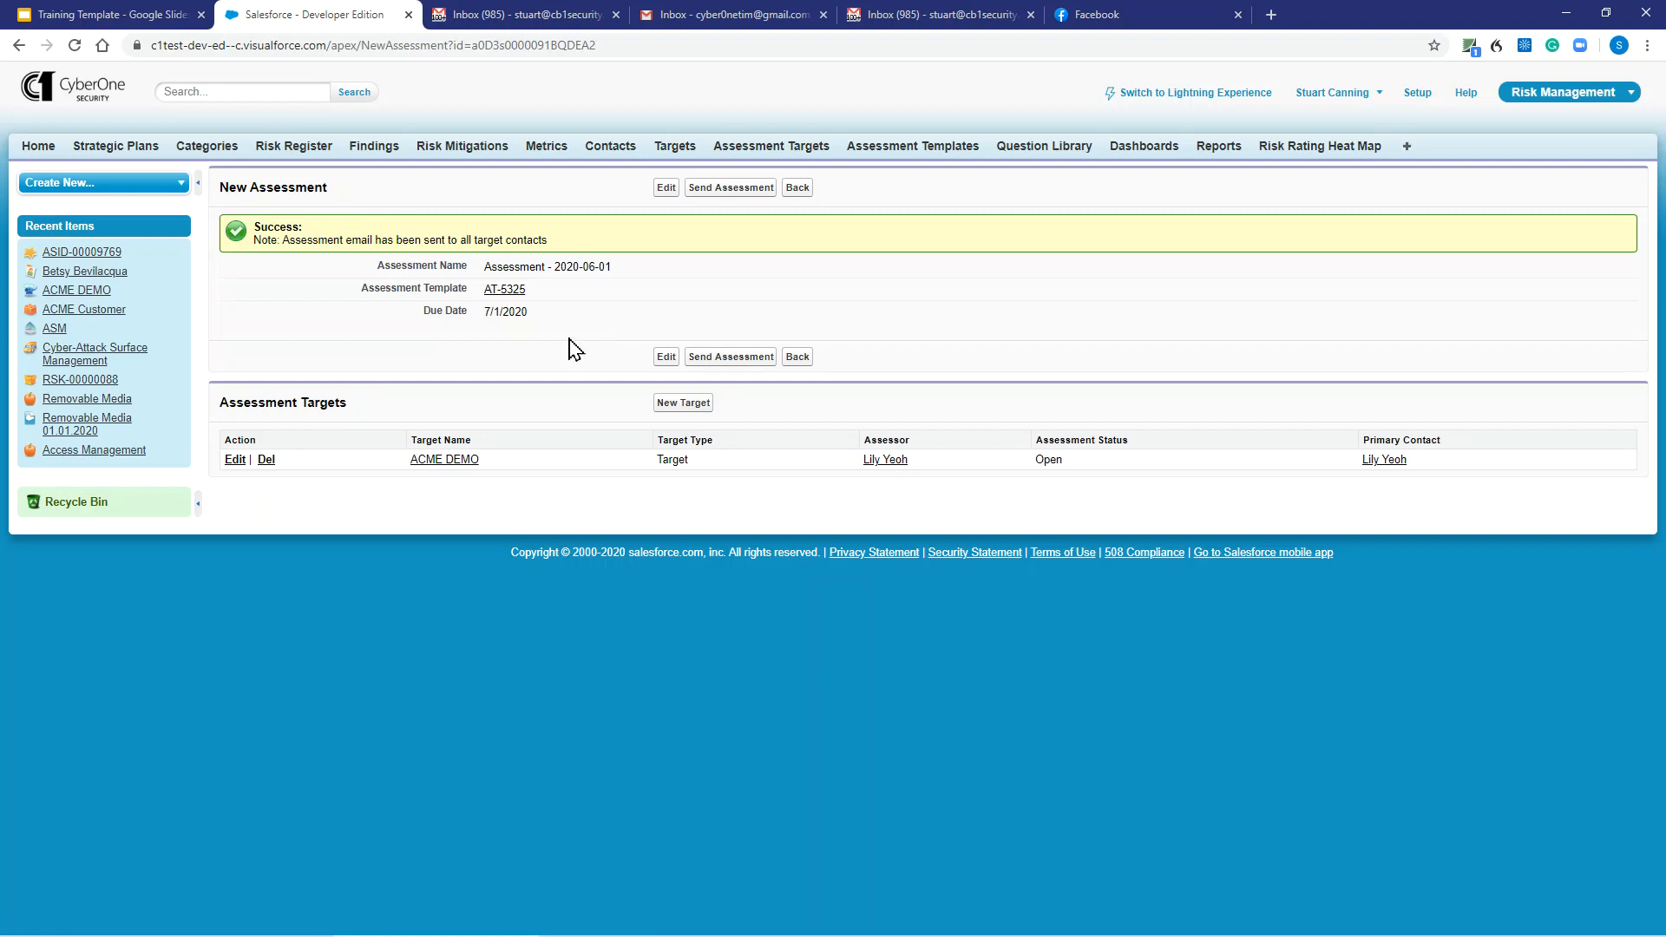
{"action": "left_click", "coordinate": [1406, 148]}
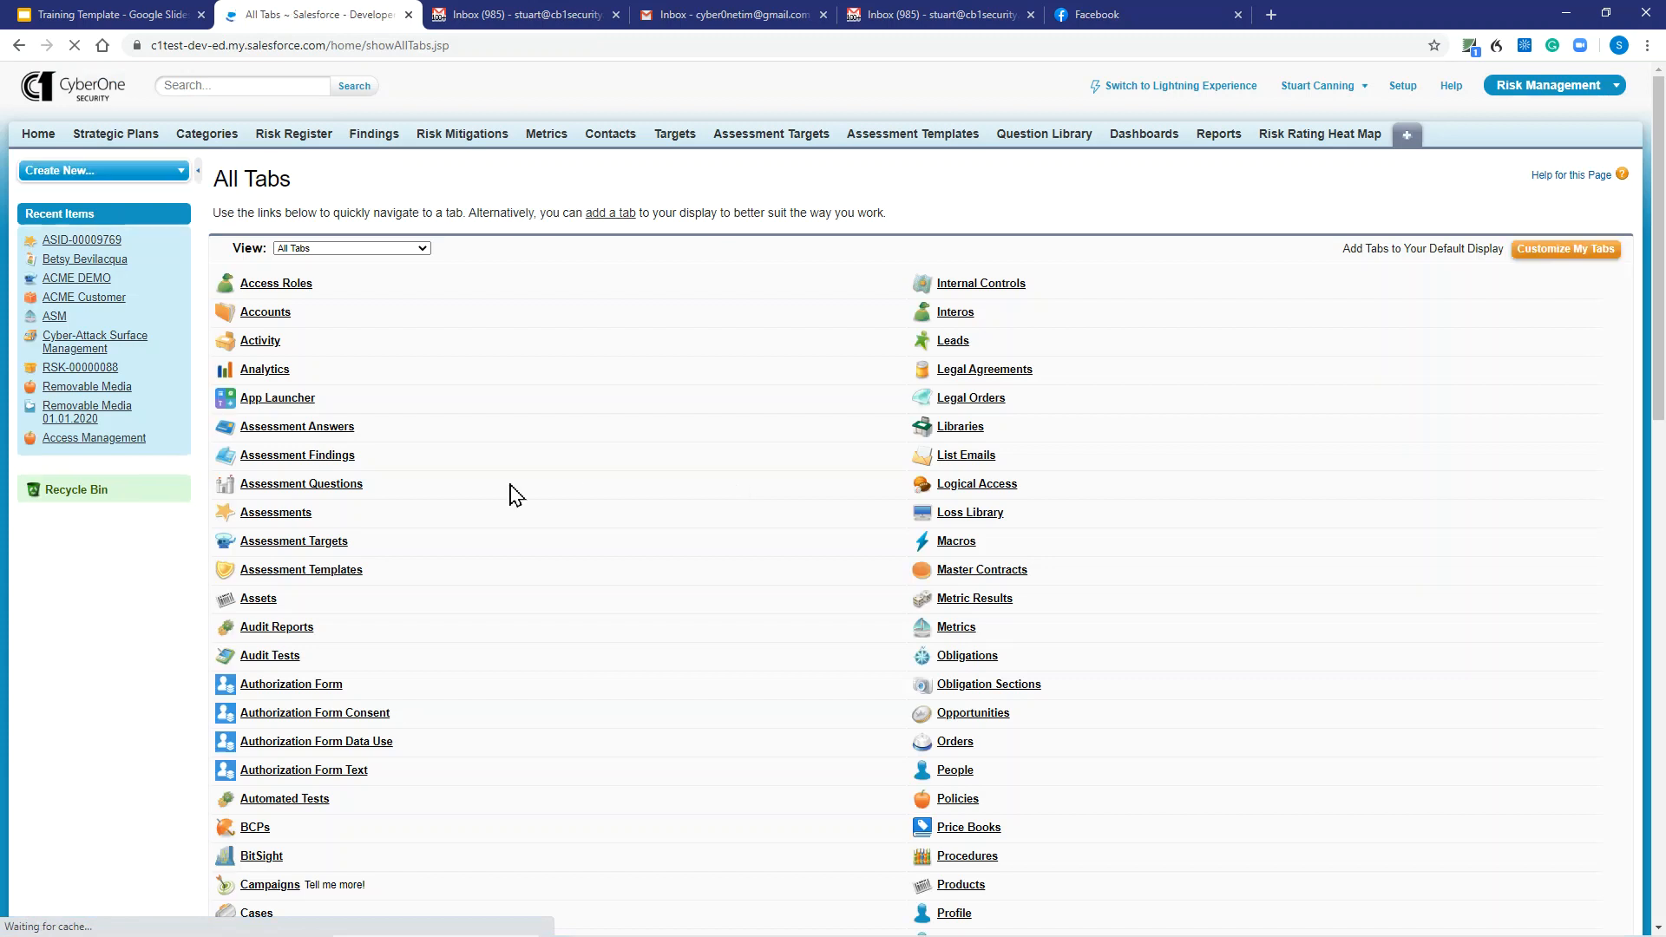
Confirm Assessment - 2020-06-01 tops the 33 Assessments, then list Assessment Targets.
{"action": "left_click", "coordinate": [281, 513]}
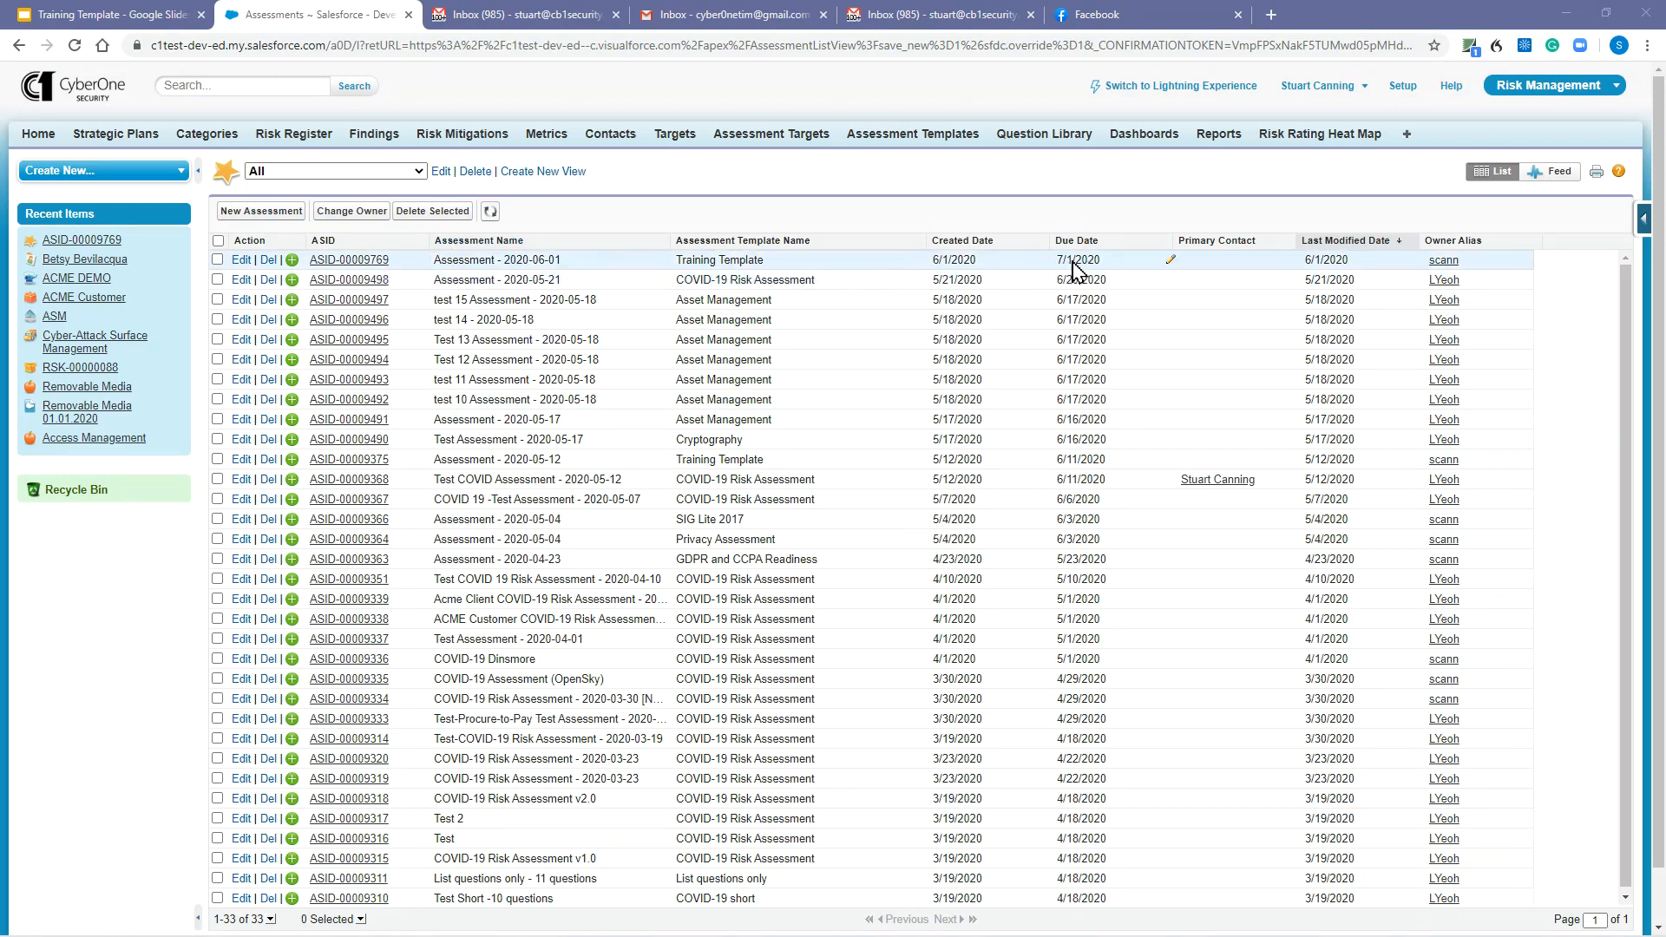
{"action": "left_click", "coordinate": [762, 139]}
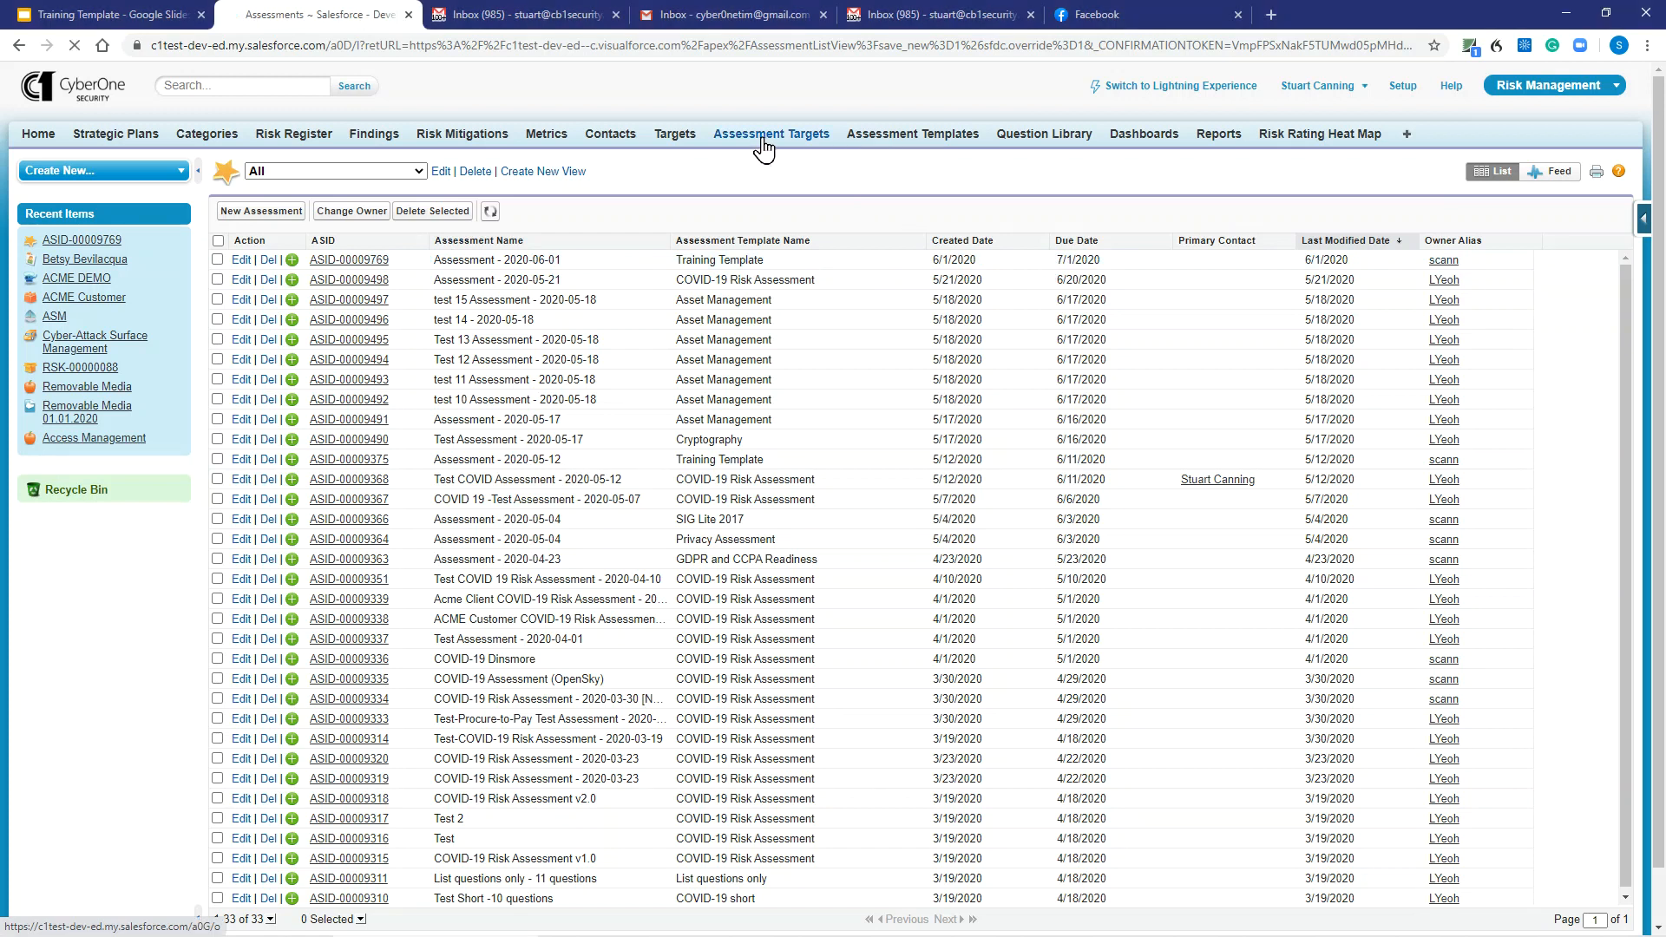